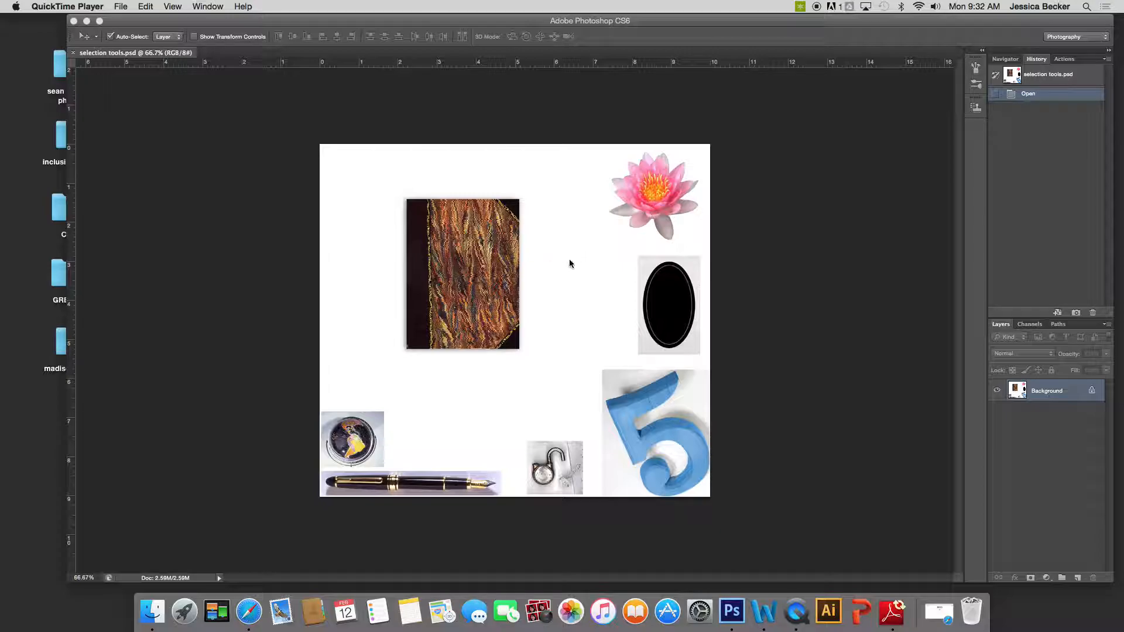
# Switch to Photoshop, activate the Magic Wand tool and place the tool palette beside the canvas
pyautogui.click(688, 25)
pyautogui.moveTo(637, 24); pyautogui.dragTo(614, 25)
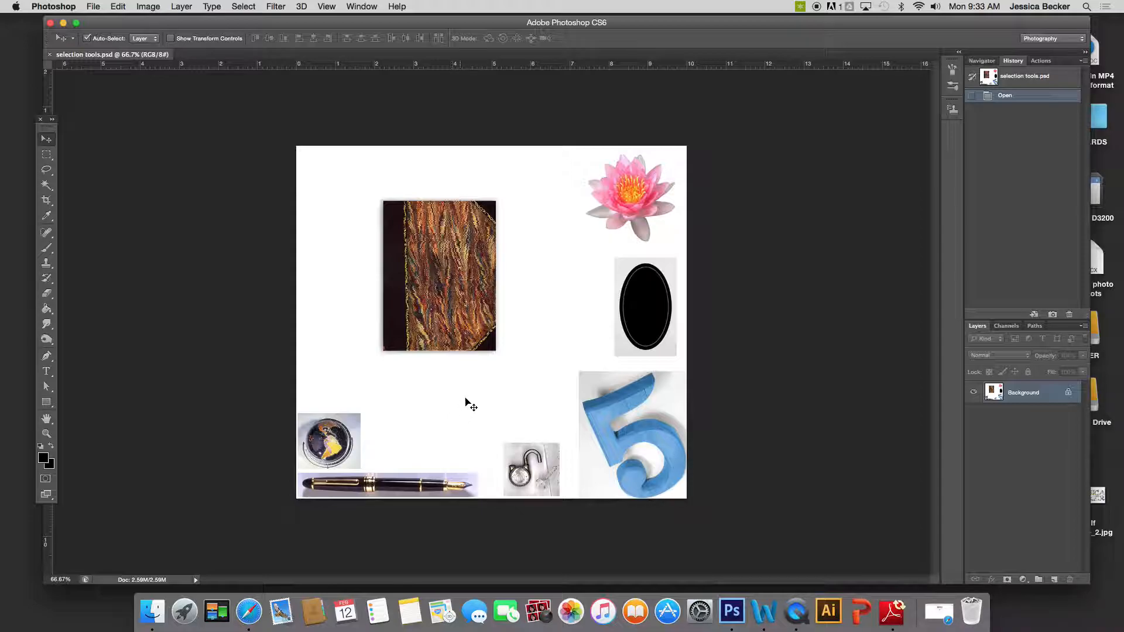
pyautogui.click(45, 186)
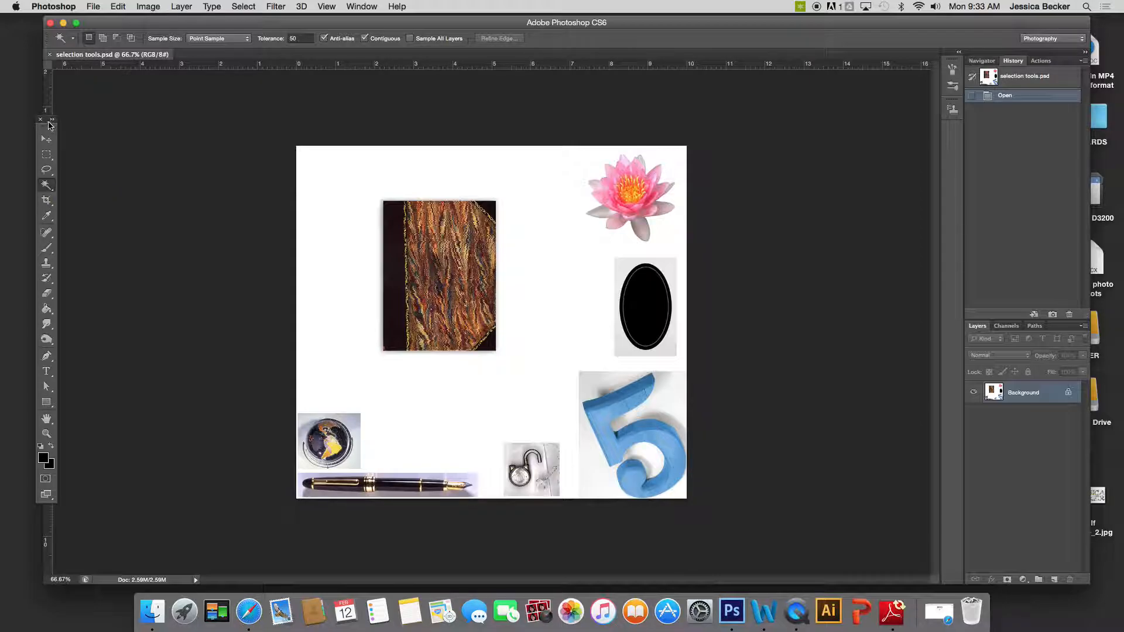
pyautogui.moveTo(48, 123); pyautogui.dragTo(209, 106)
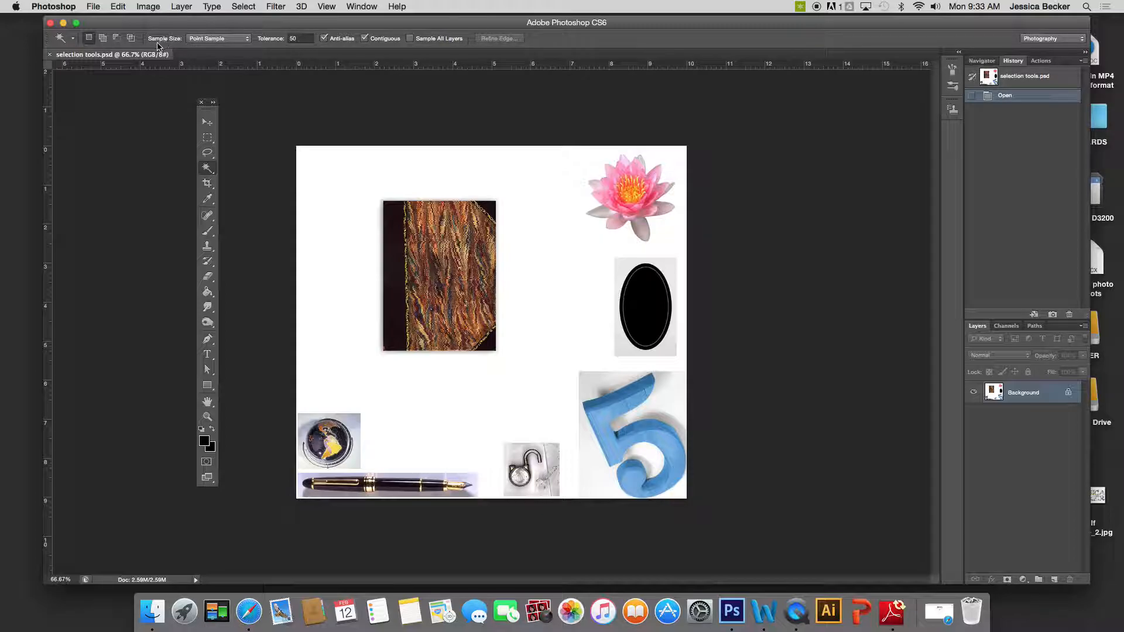
# Select the whole blue number 5, including its shaded areas, with the Magic Wand using Point Sample and a tolerance of 70
pyautogui.click(227, 40)
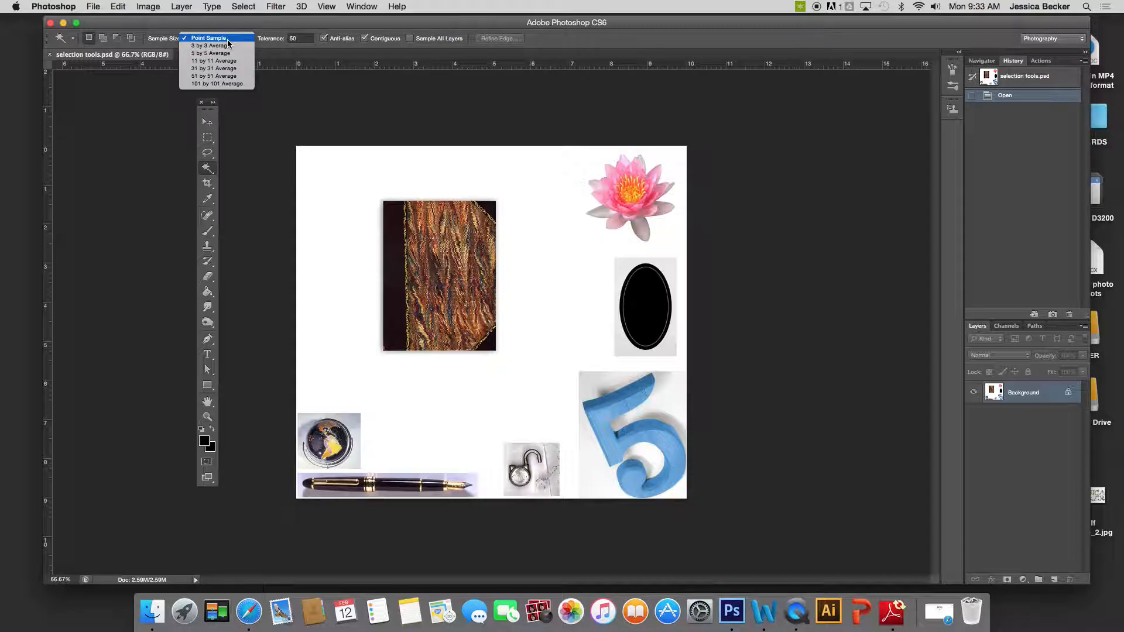
pyautogui.click(223, 40)
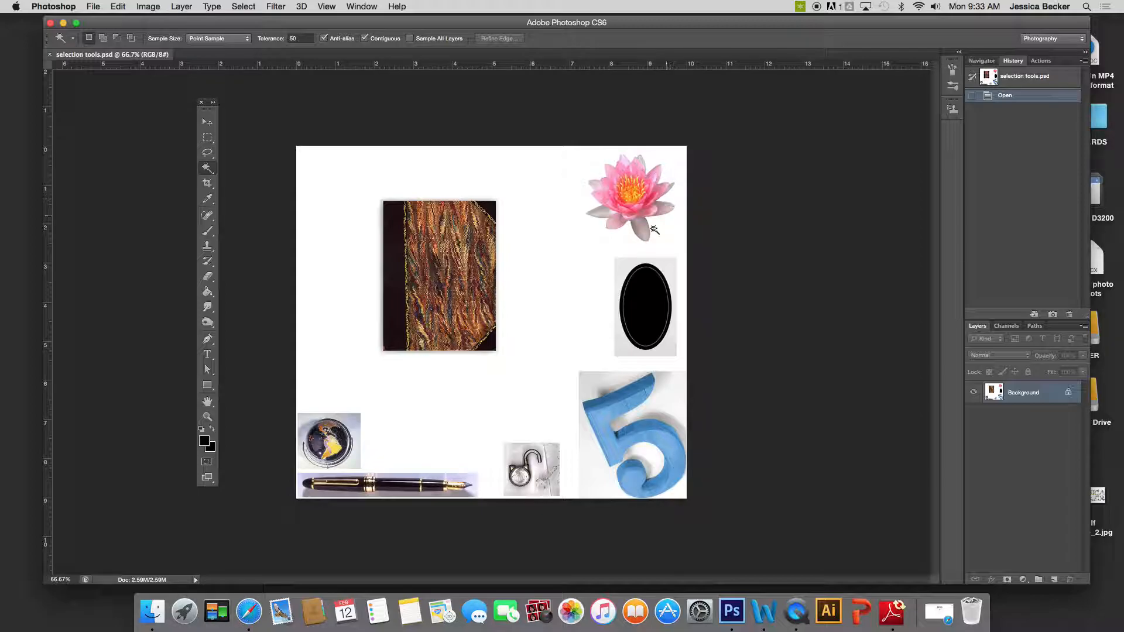
pyautogui.doubleClick(299, 37)
pyautogui.write('7')
pyautogui.click(598, 416)
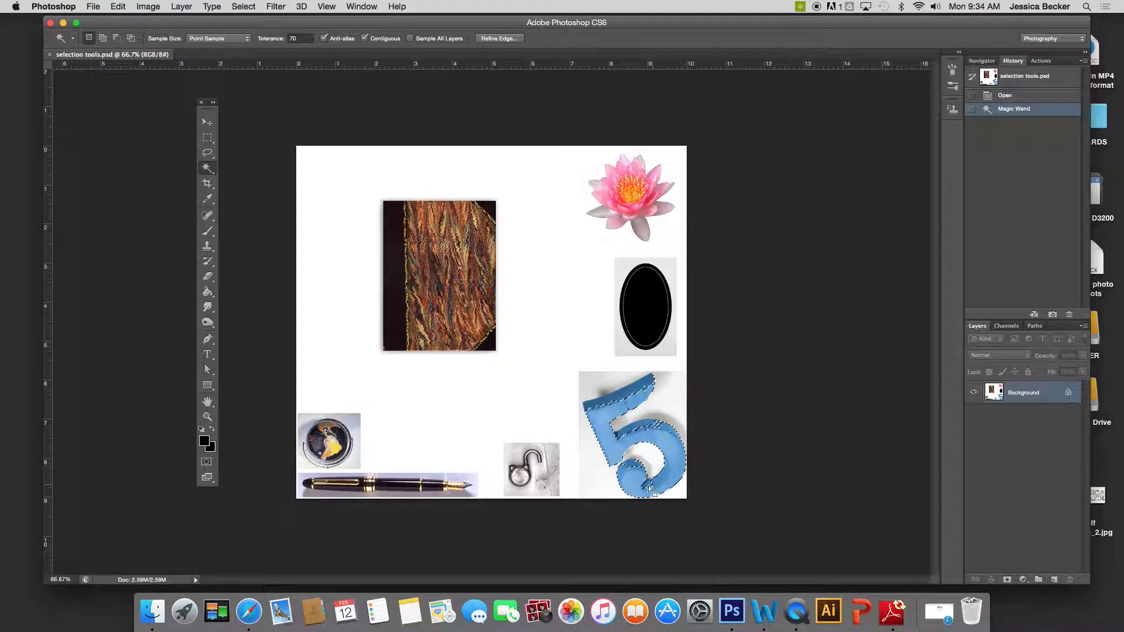
pyautogui.press('shift')
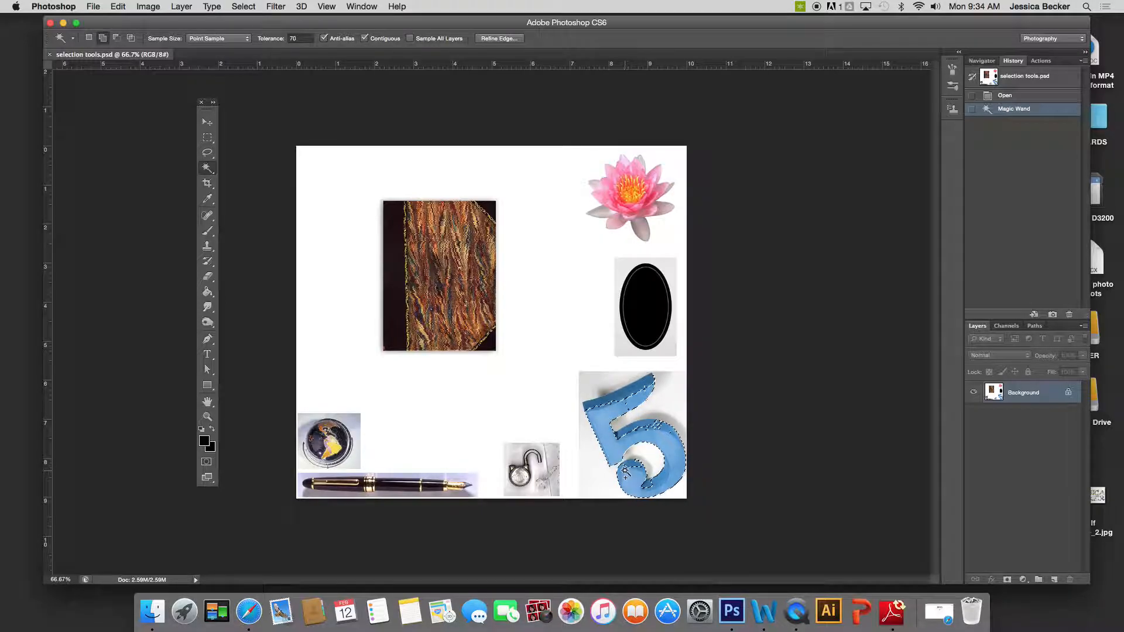
pyautogui.keyDown('shift'); pyautogui.click(604, 404); pyautogui.keyUp('shift')
pyautogui.keyDown('shift'); pyautogui.click(614, 436); pyautogui.keyUp('shift')
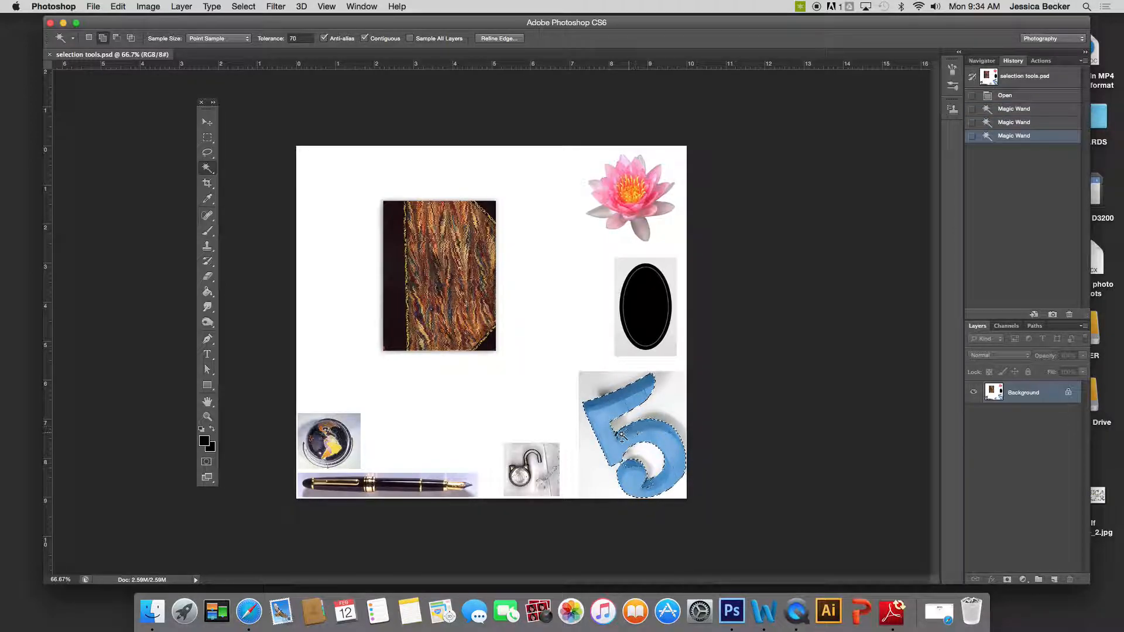
pyautogui.keyDown('shift'); pyautogui.click(613, 446); pyautogui.keyUp('shift')
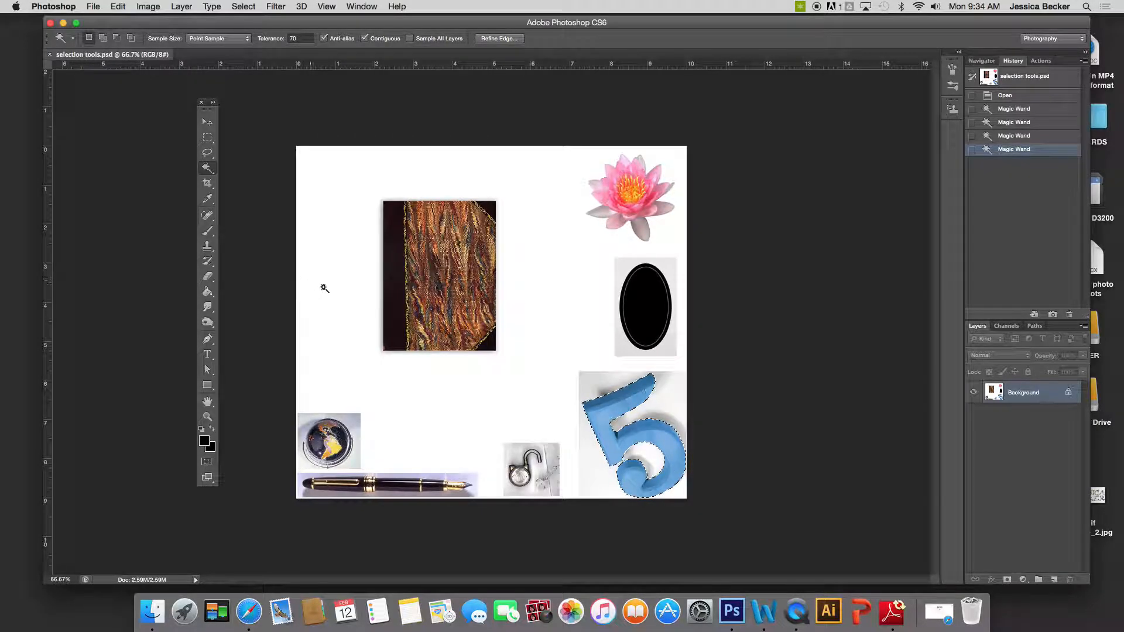
# Move the selected blue 5 onto the lower right corner of the book and deselect it
pyautogui.click(206, 123)
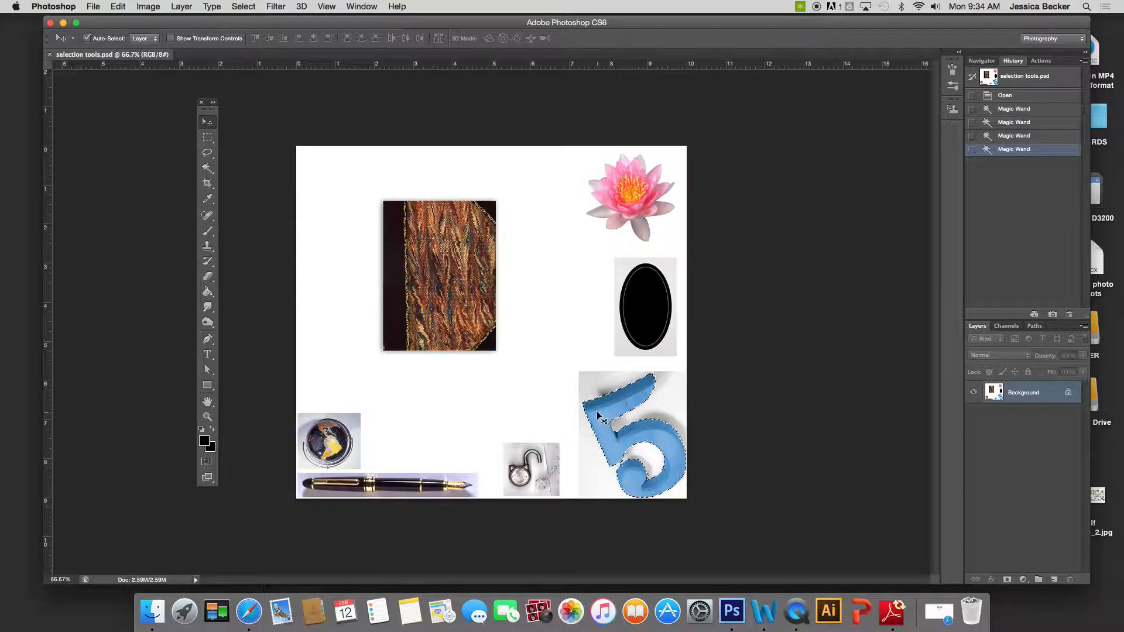
pyautogui.moveTo(600, 416); pyautogui.dragTo(450, 312)
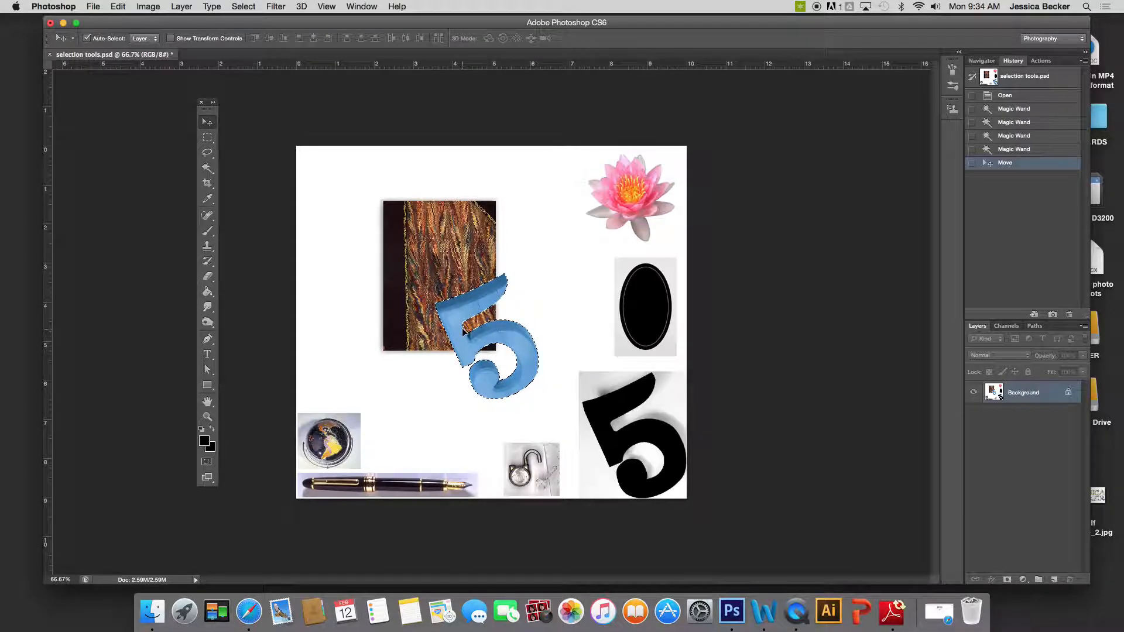
pyautogui.press('super+d')
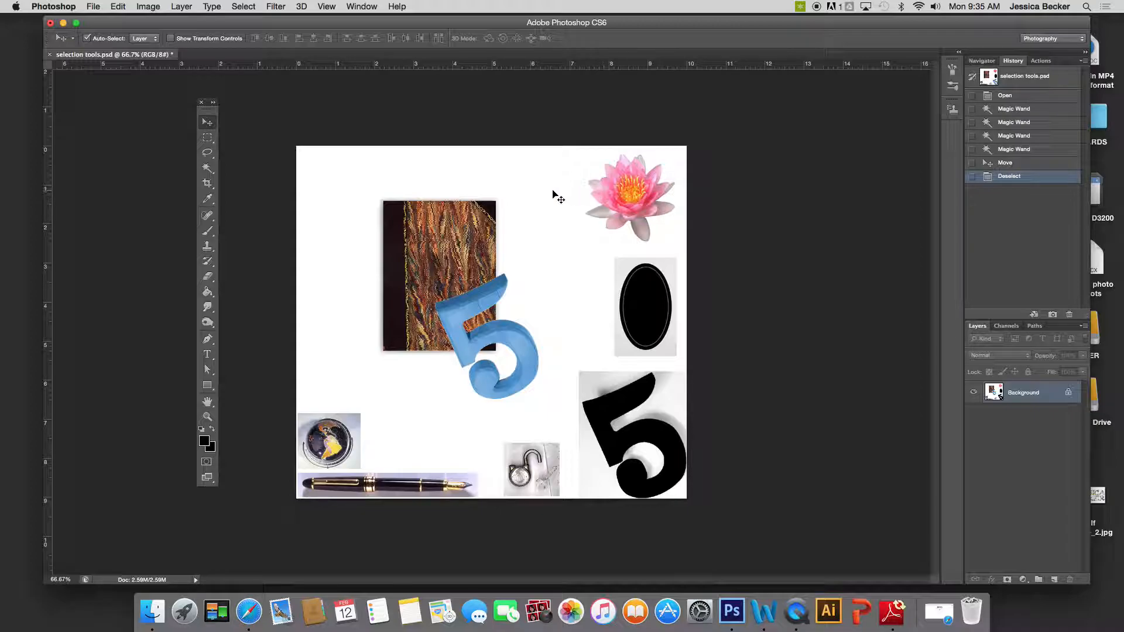
# Select the pink flower by framing it with a rectangular marquee and subtracting the white background with the Magic Wand at tolerance 32
pyautogui.click(207, 138)
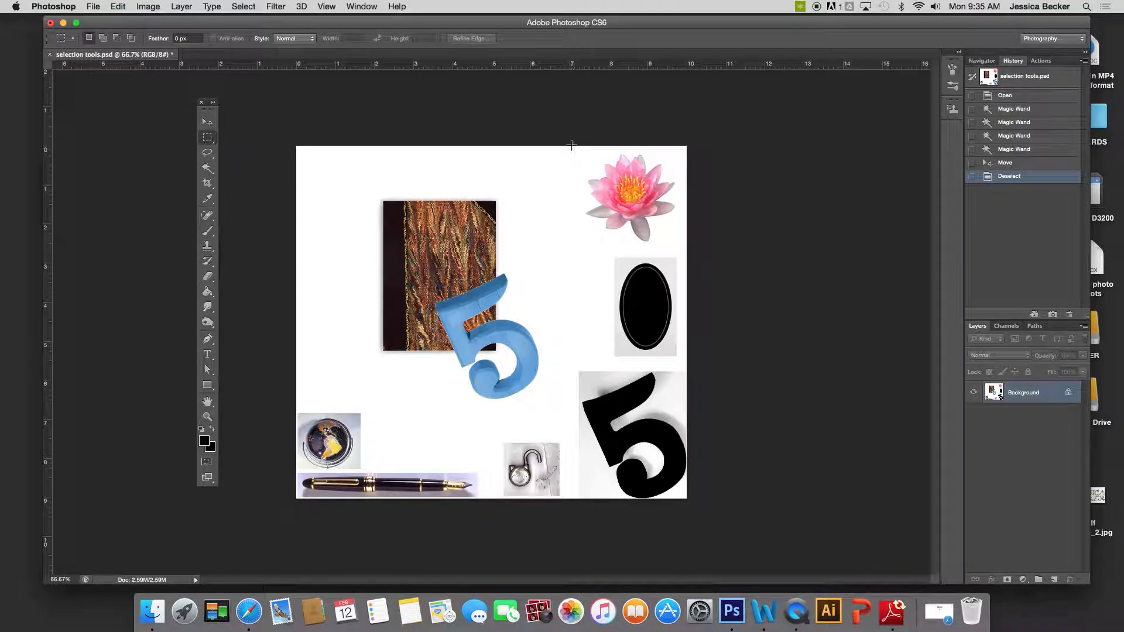
pyautogui.moveTo(576, 148); pyautogui.dragTo(685, 249)
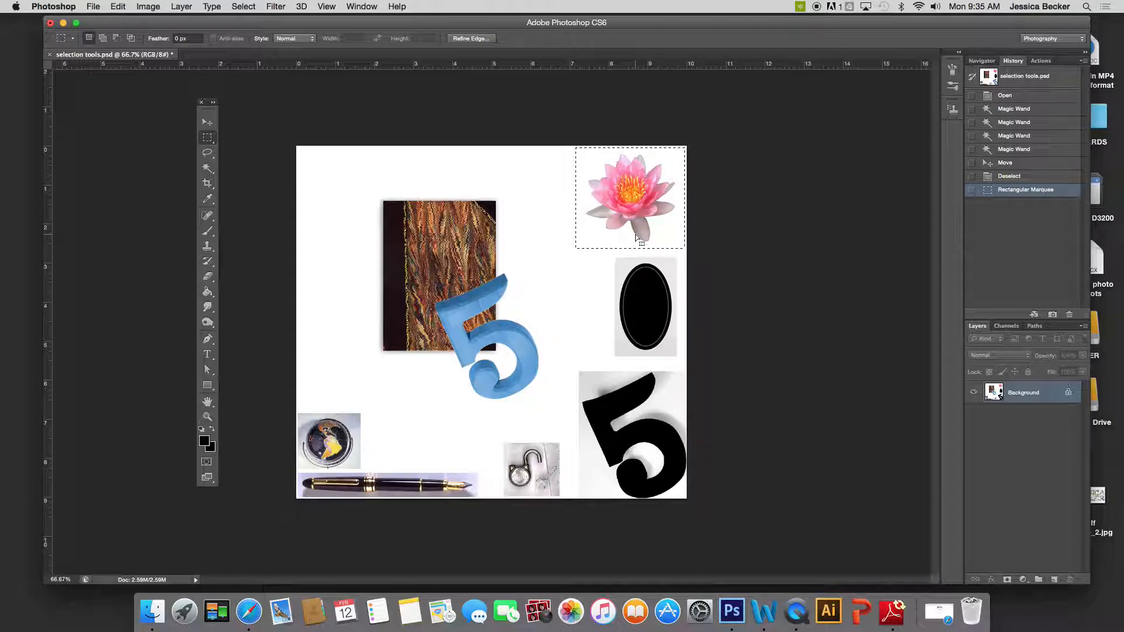
pyautogui.click(207, 169)
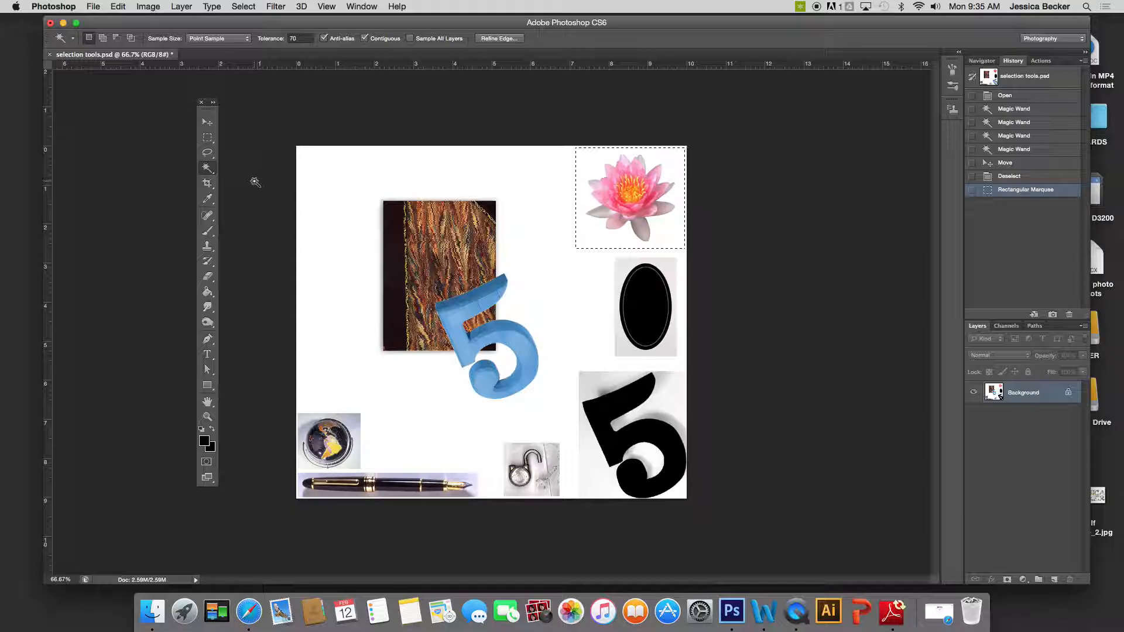
pyautogui.click(301, 38)
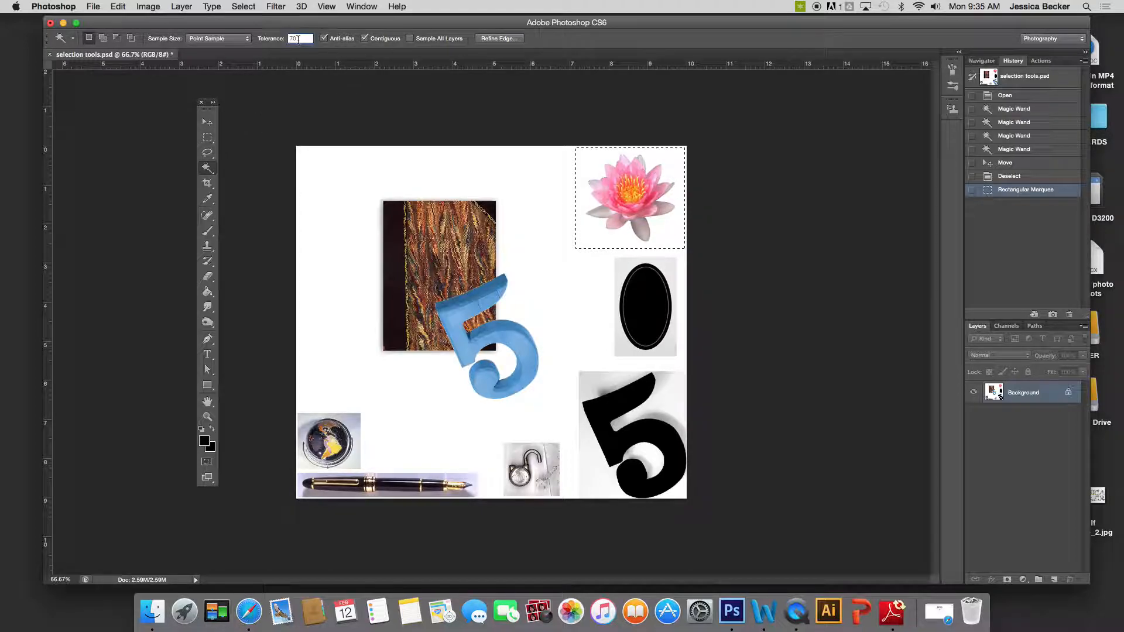
pyautogui.write('32')
pyautogui.press('alt')
pyautogui.press('shift')
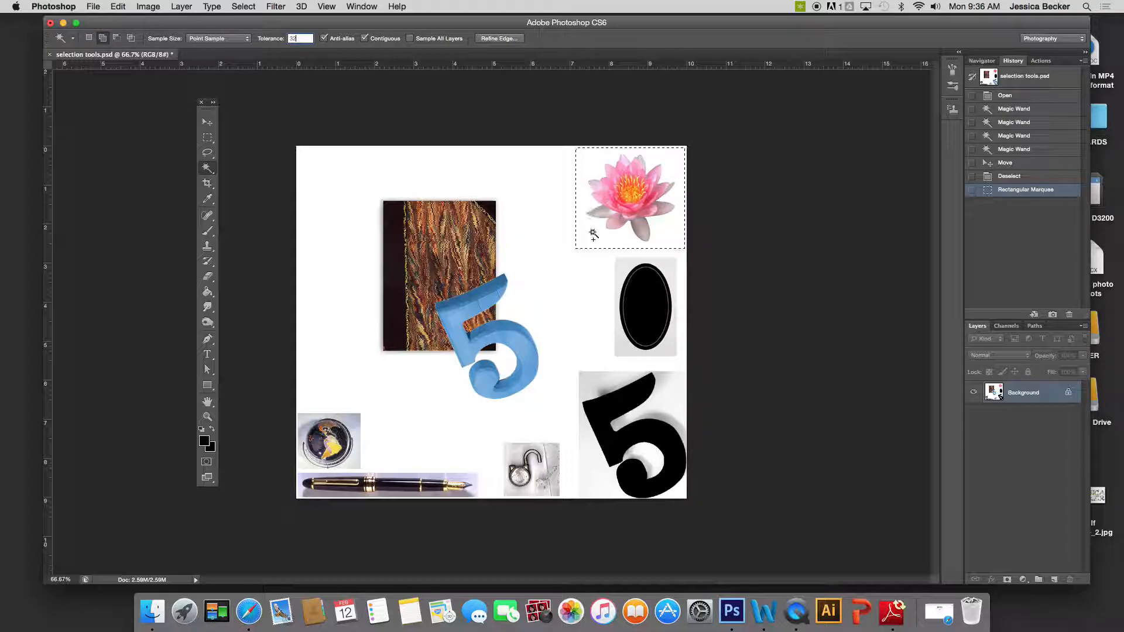
pyautogui.press('alt')
pyautogui.keyDown('alt'); pyautogui.click(586, 236); pyautogui.keyUp('alt')
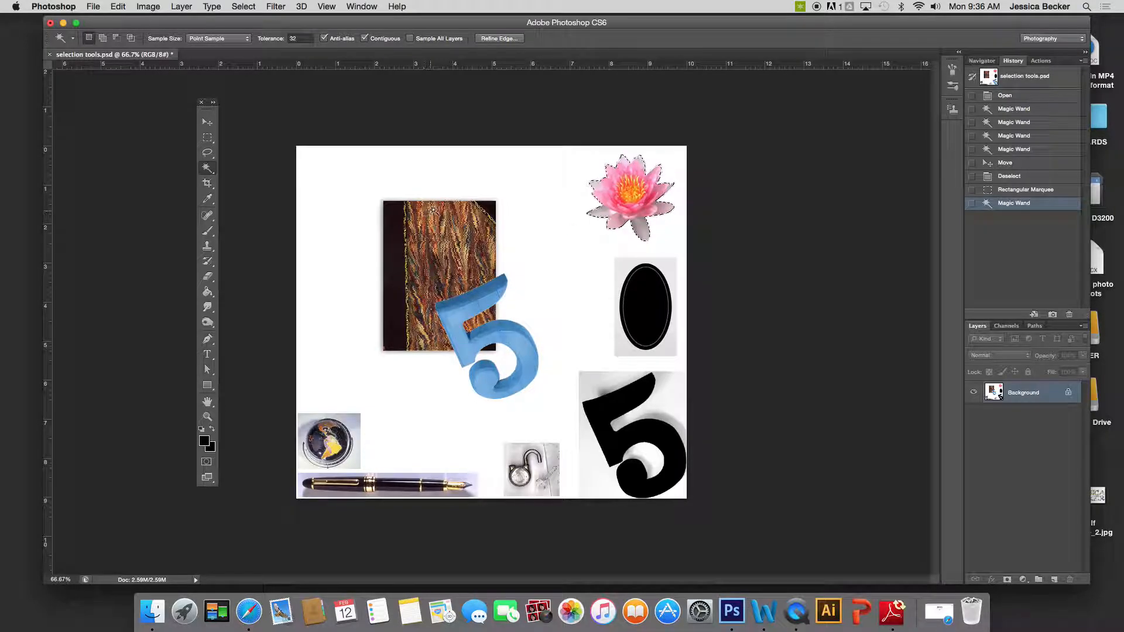
# Move the selected flower onto the upper right corner of the book and deselect it
pyautogui.click(206, 123)
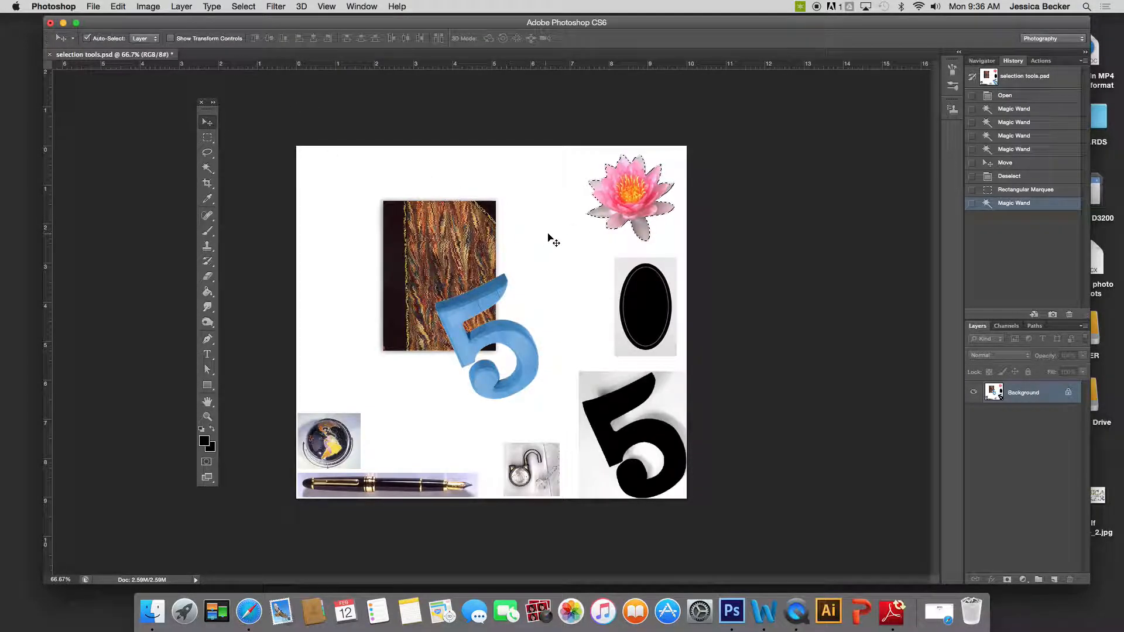
pyautogui.moveTo(627, 209); pyautogui.dragTo(500, 240)
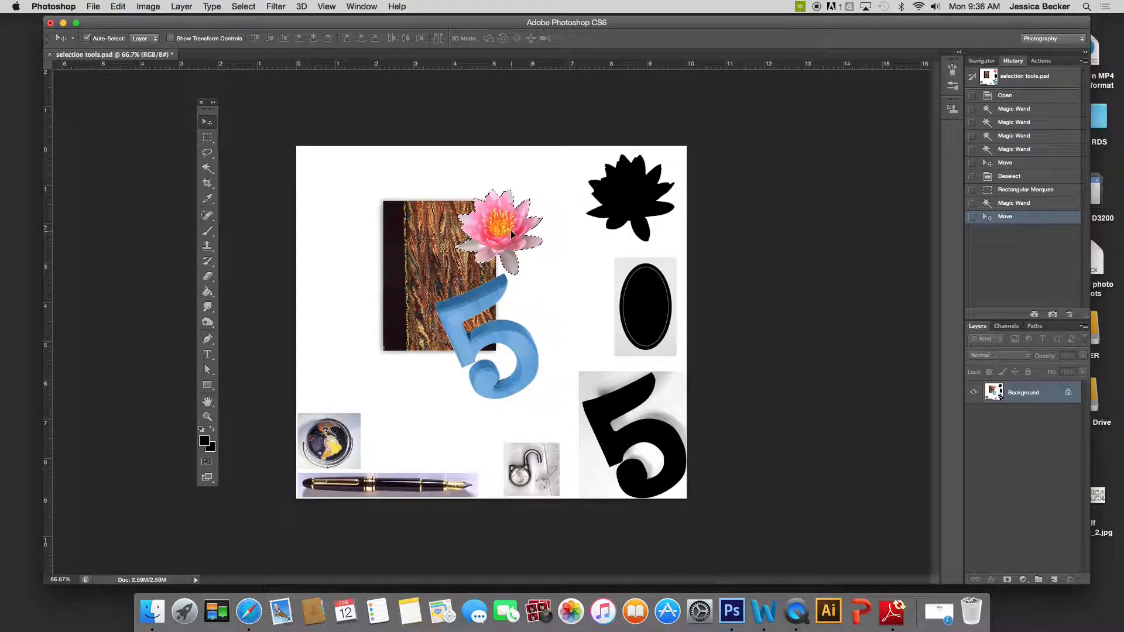
pyautogui.press('super+d')
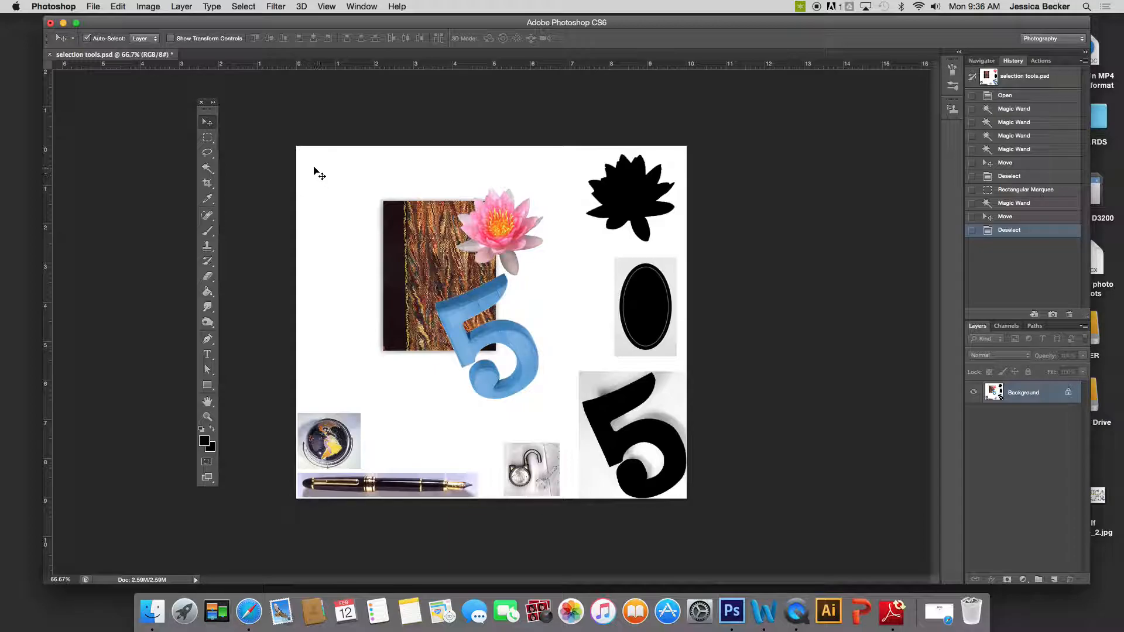
# Select the black oval with an elliptical marquee about 1.3 in wide and 2.2 in high
pyautogui.click(208, 139)
pyautogui.click(209, 139)
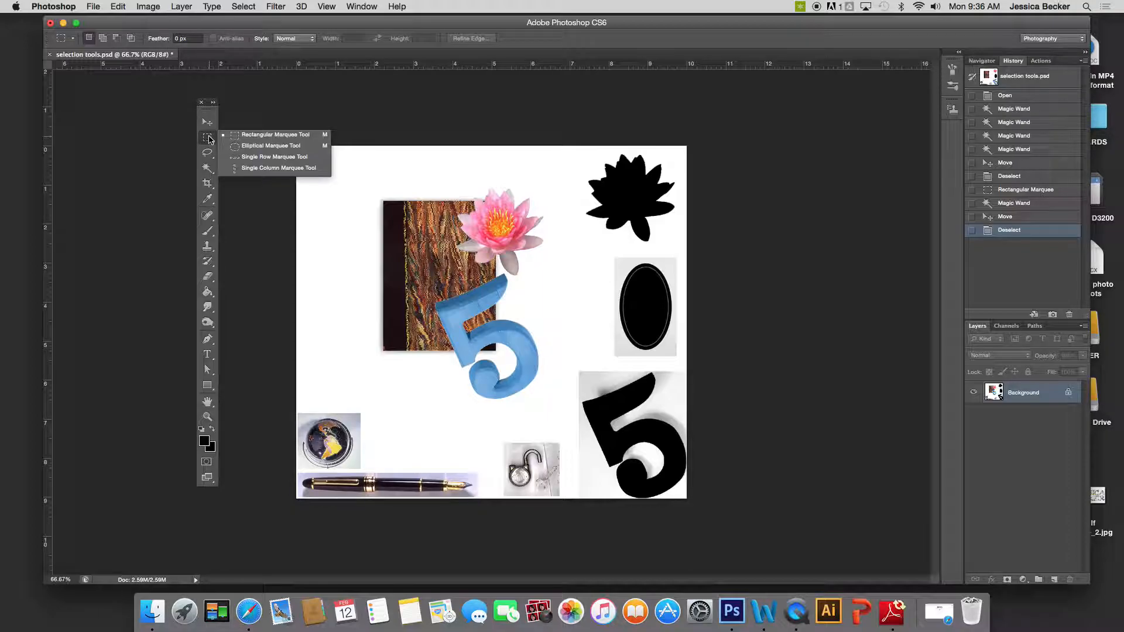
pyautogui.click(256, 147)
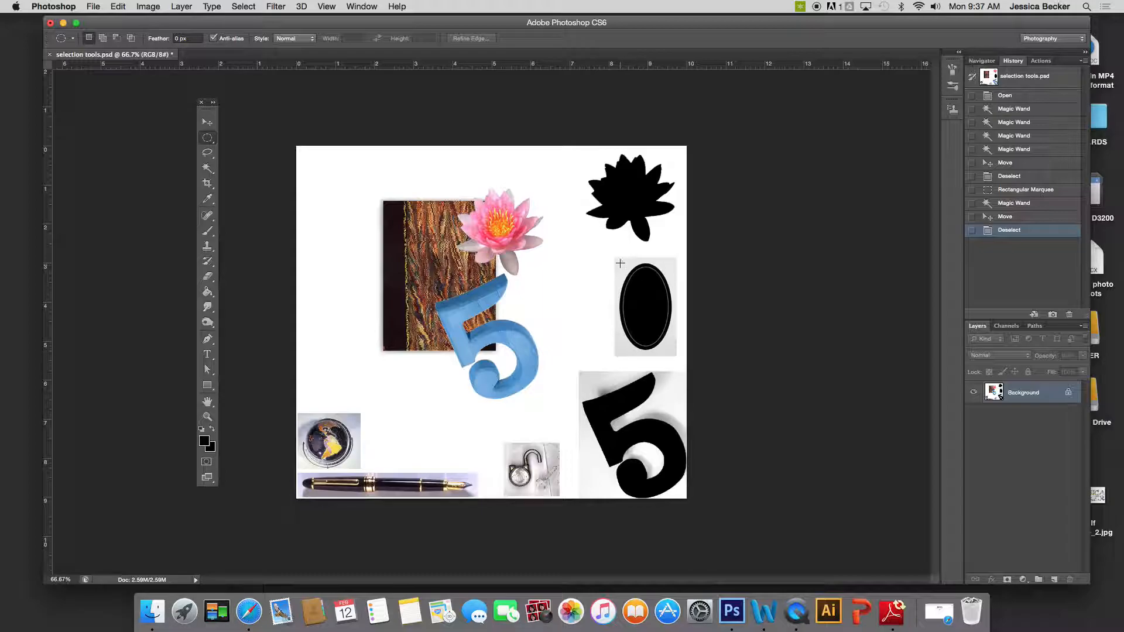
pyautogui.moveTo(656, 335)
pyautogui.mouseDown()
pyautogui.moveTo(667, 349)
pyautogui.moveTo(662, 339)
pyautogui.mouseUp()
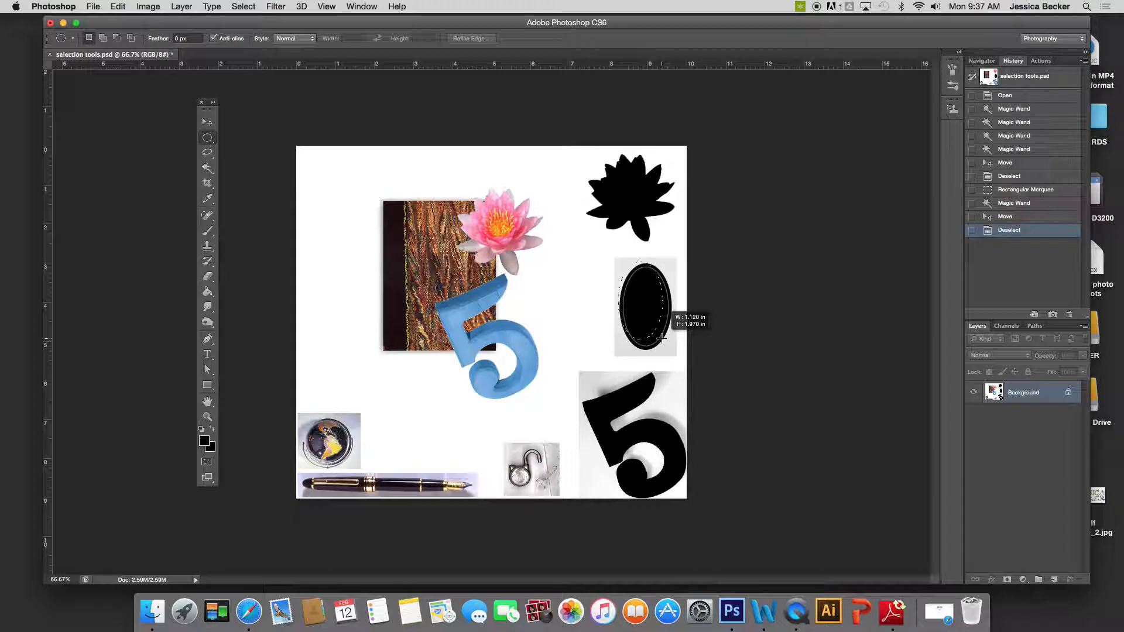
pyautogui.moveTo(661, 338); pyautogui.dragTo(657, 336)
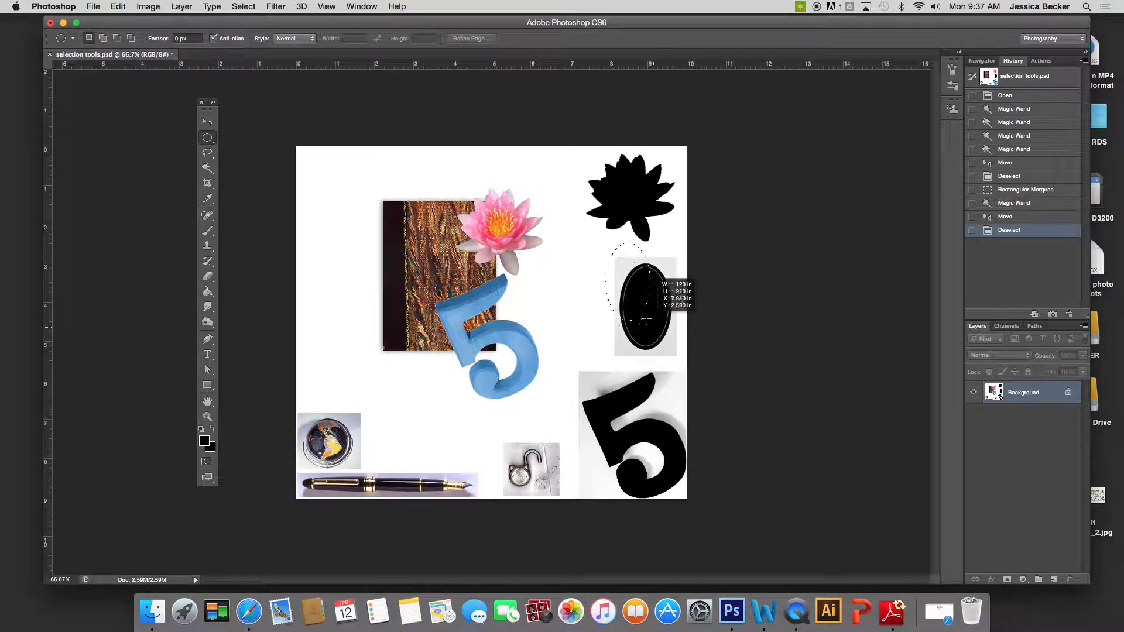
pyautogui.moveTo(653, 342); pyautogui.dragTo(670, 349)
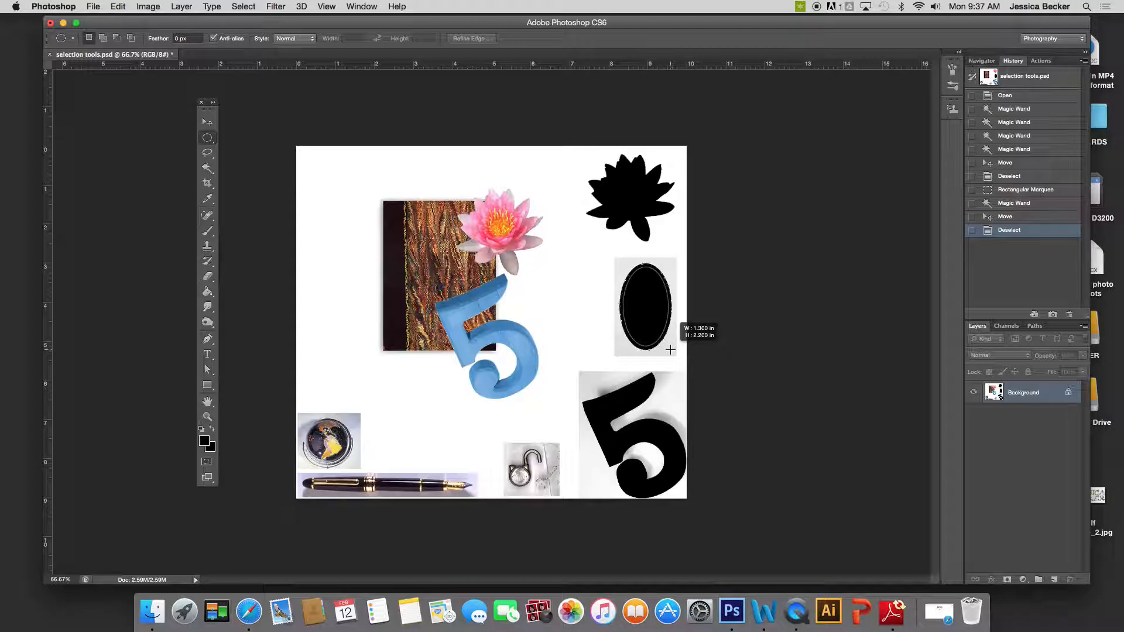
pyautogui.moveTo(670, 349); pyautogui.dragTo(670, 349)
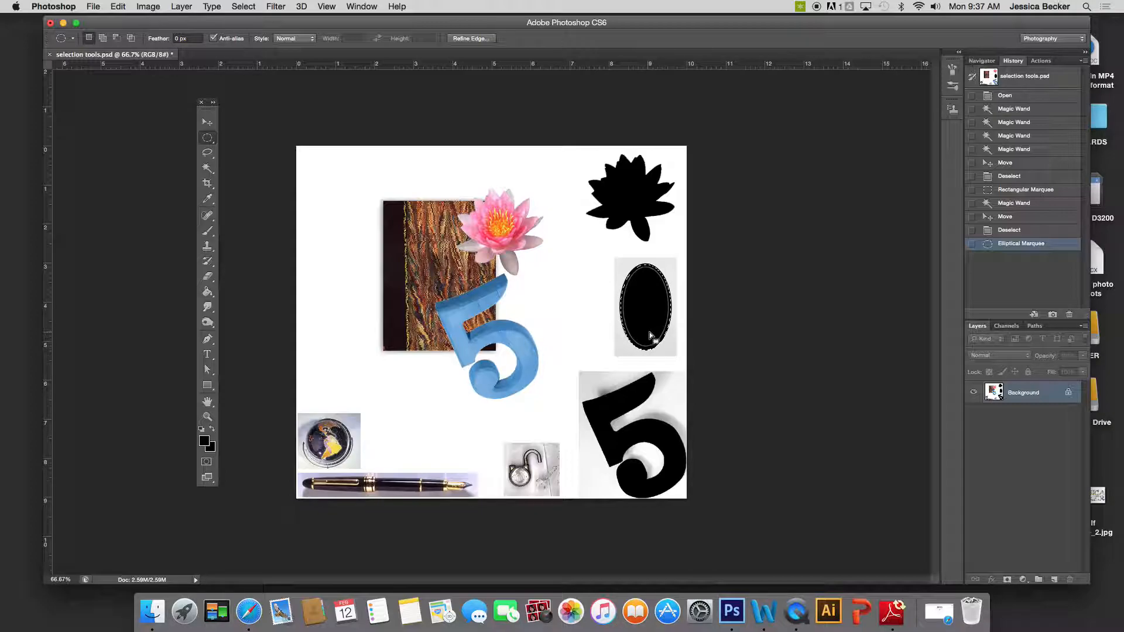
# Move the selected black oval onto the upper part of the book cover, left of the flower, and deselect it
pyautogui.click(212, 124)
pyautogui.moveTo(646, 313); pyautogui.dragTo(435, 265)
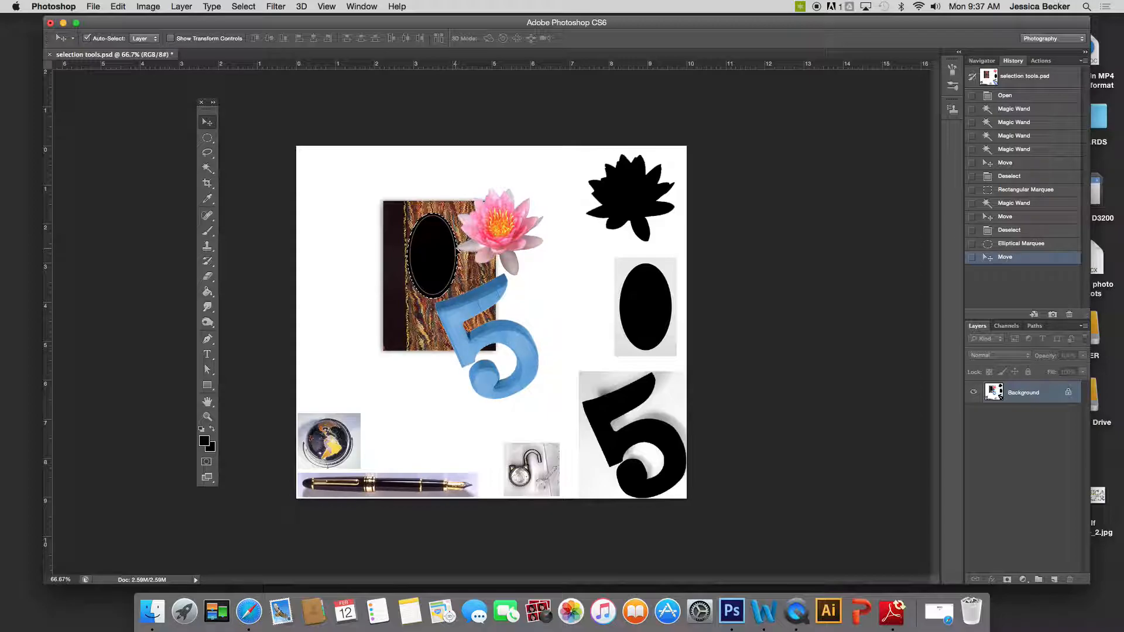
pyautogui.press('super+d')
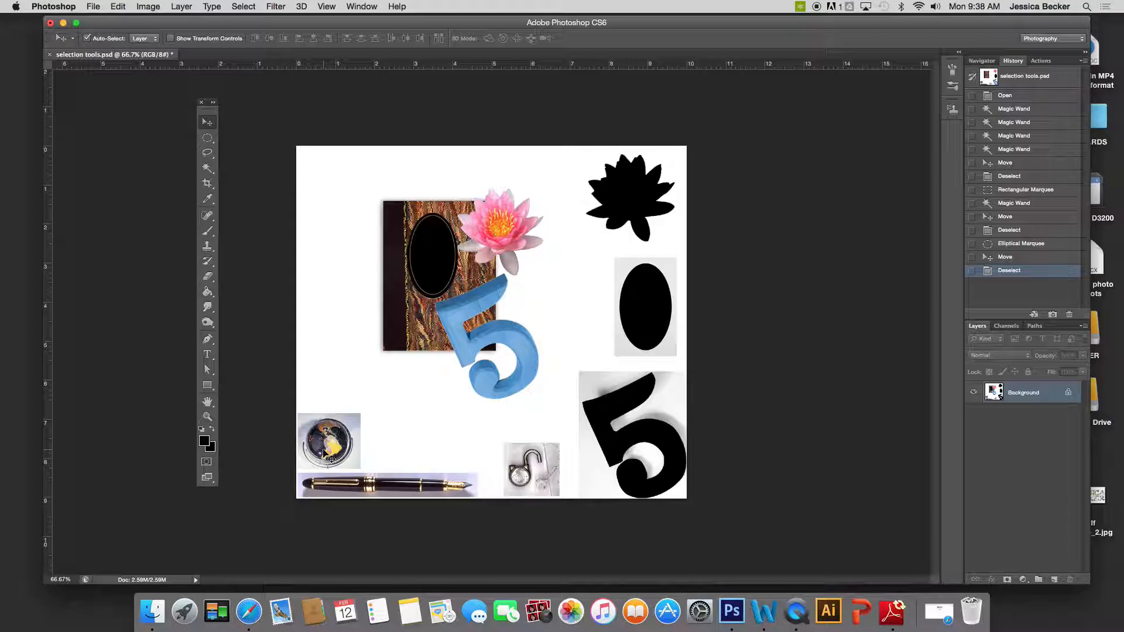
# Select the round globe inside its stand with an elliptical marquee drawn from its center, about 1.1 in wide and high
pyautogui.press('super+plus')
pyautogui.press('super+plus')
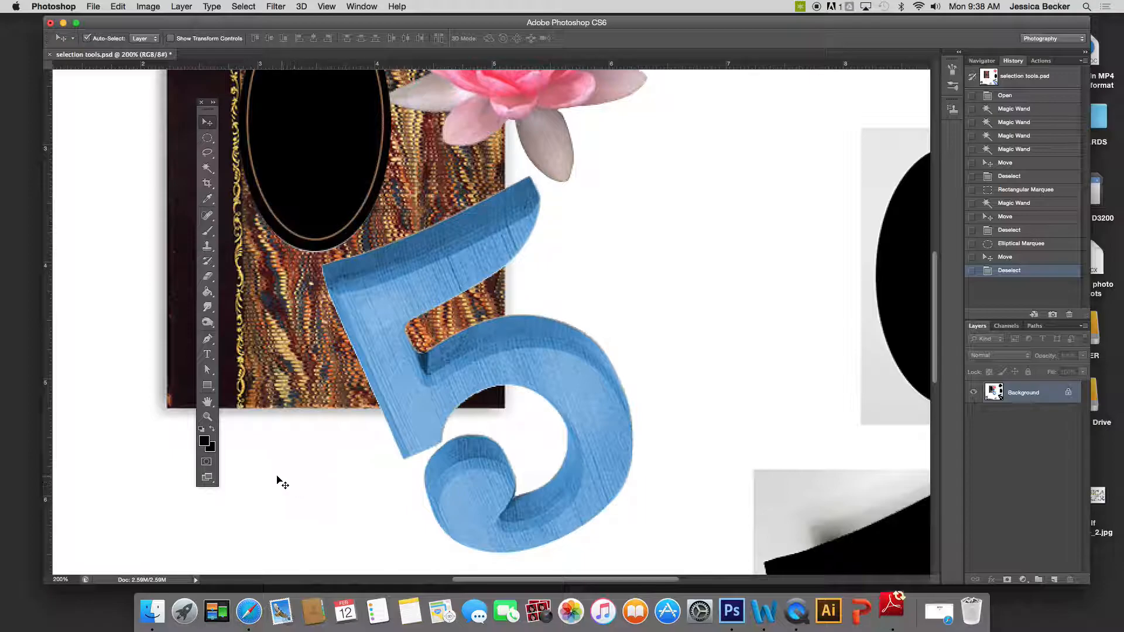
pyautogui.moveTo(246, 512); pyautogui.dragTo(409, 374)
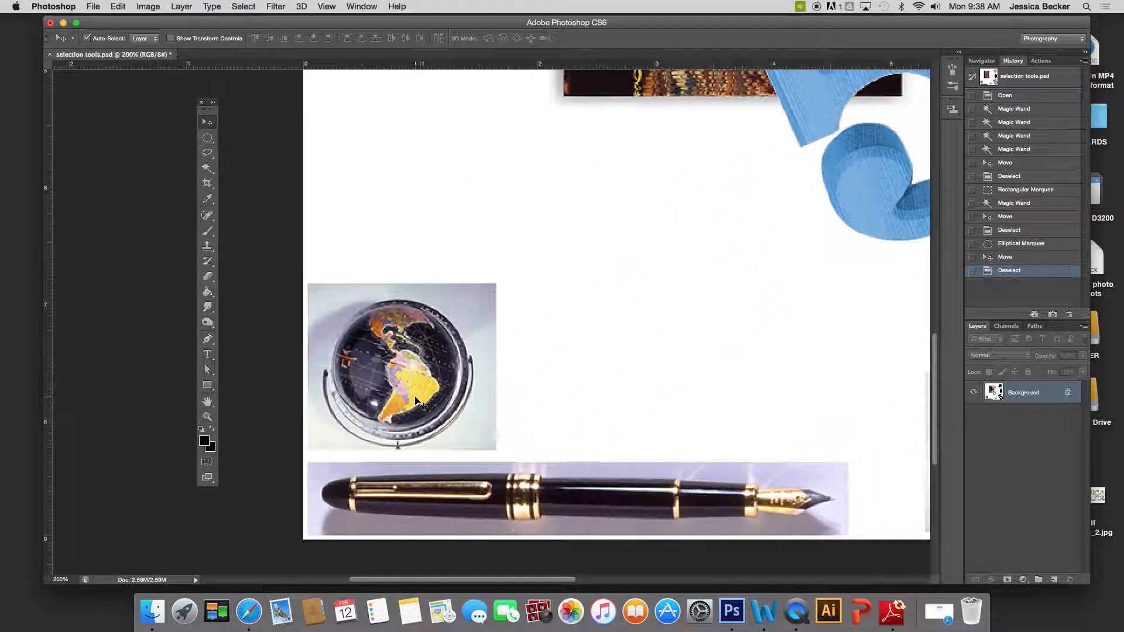
pyautogui.click(208, 138)
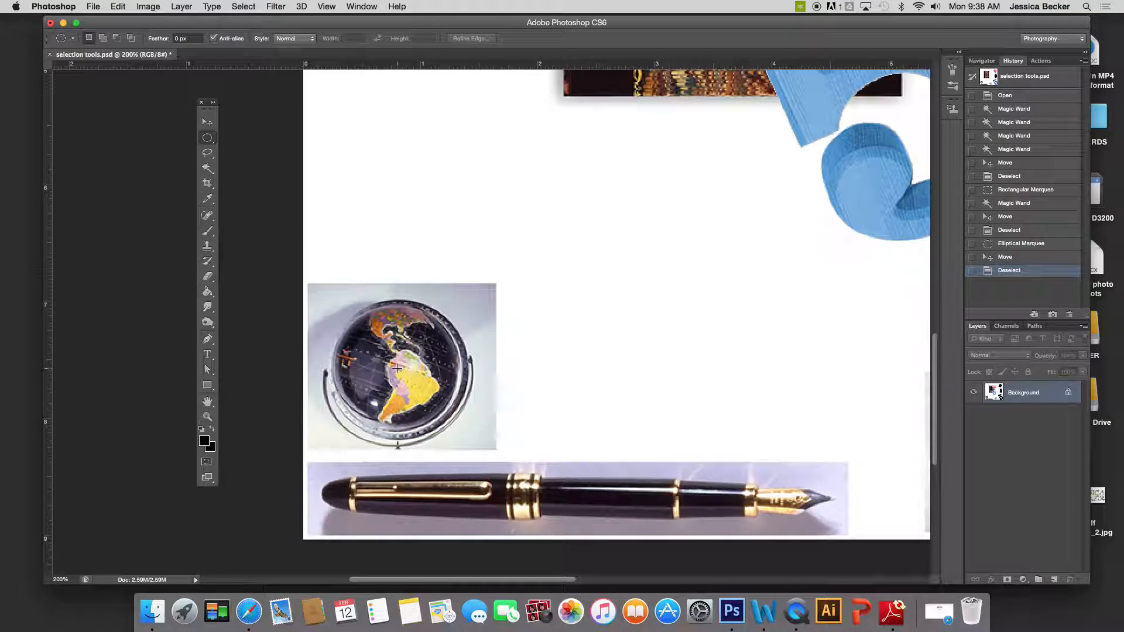
pyautogui.moveTo(397, 368); pyautogui.dragTo(326, 302)
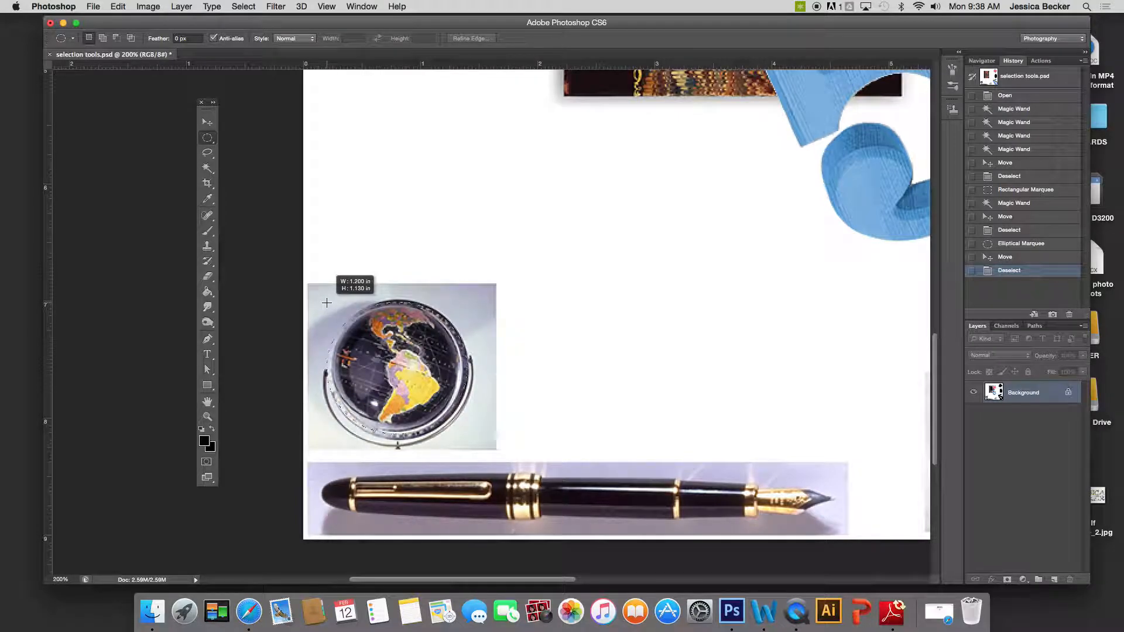
pyautogui.moveTo(327, 302); pyautogui.dragTo(330, 301)
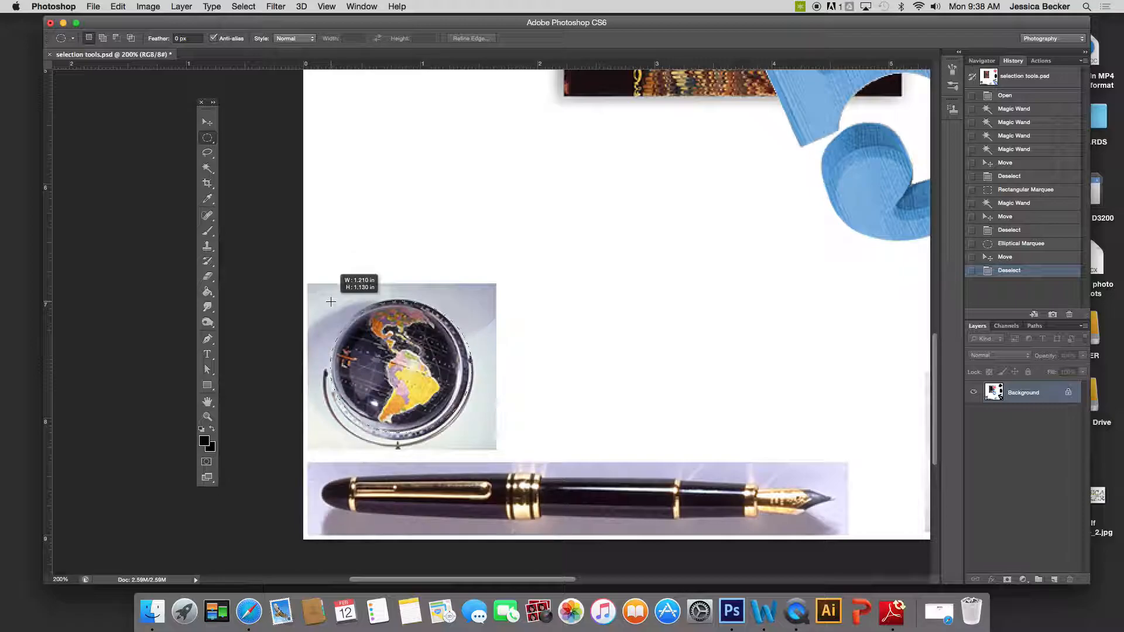
pyautogui.moveTo(331, 301); pyautogui.dragTo(327, 303)
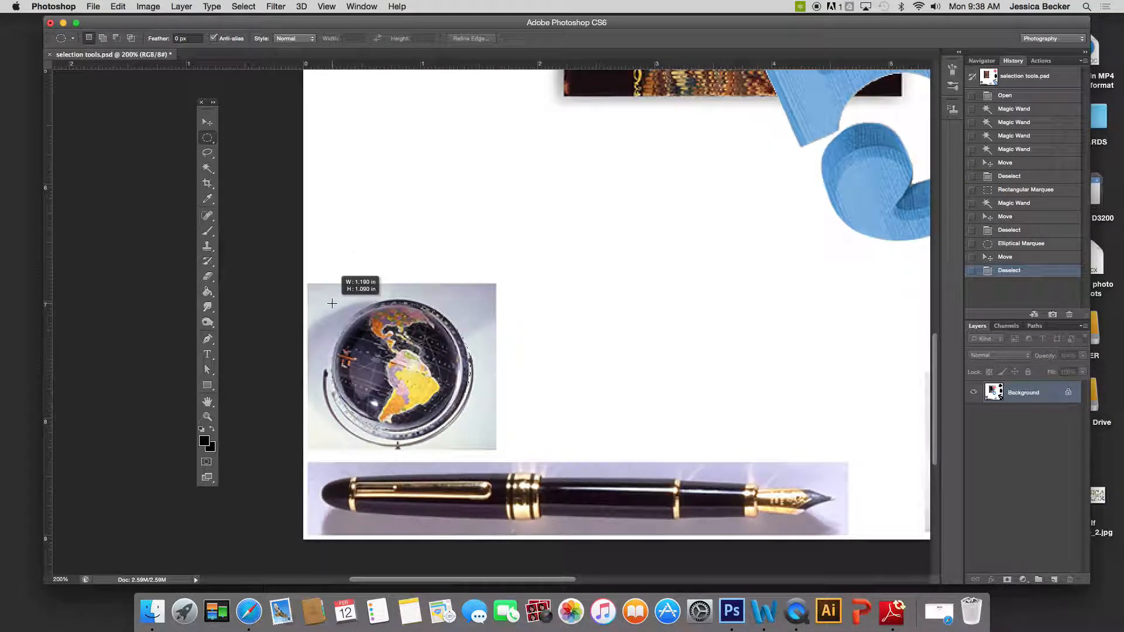
pyautogui.moveTo(338, 304); pyautogui.dragTo(329, 305)
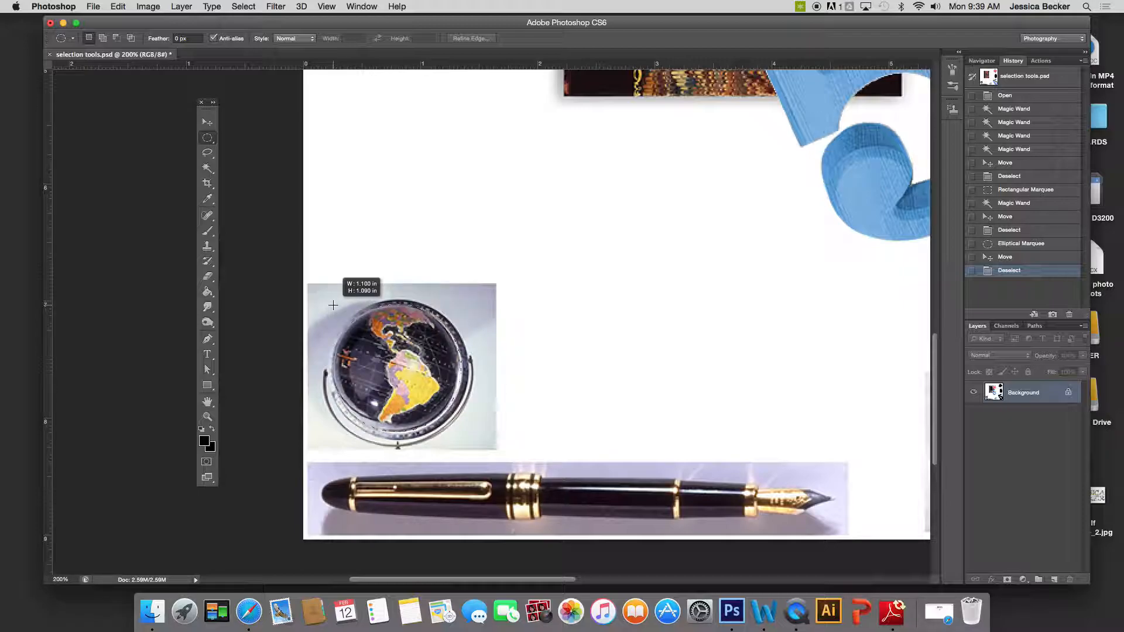
pyautogui.moveTo(333, 305); pyautogui.dragTo(330, 304)
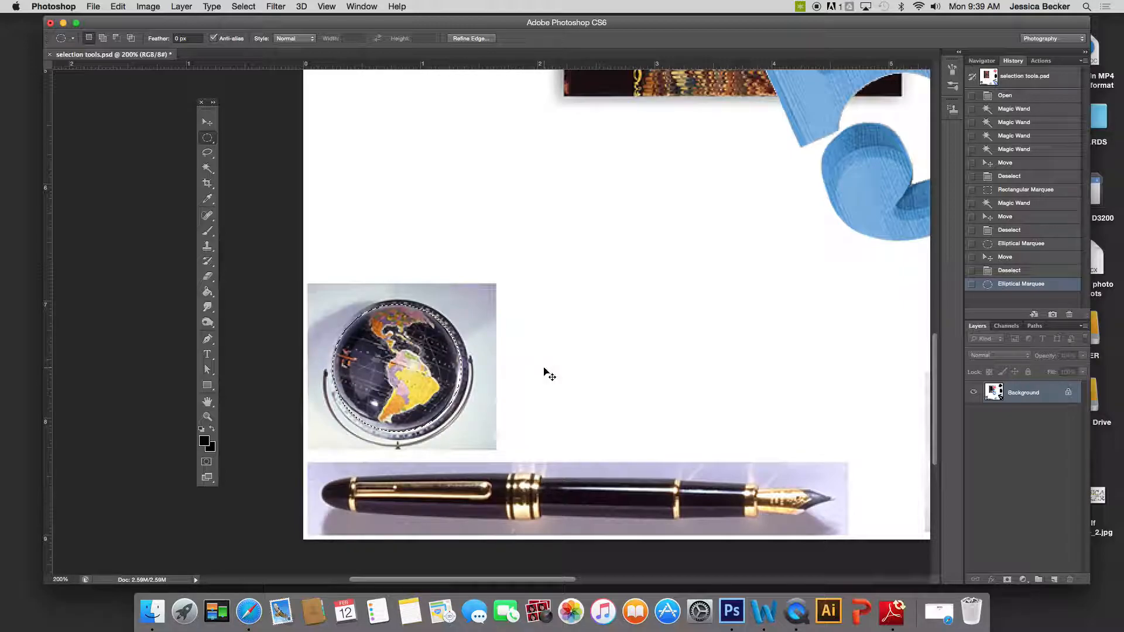
# Move the selected globe above its photo, duplicate it three times in a diagonal row up to the book's lower left corner, and deselect
pyautogui.press('super+minus')
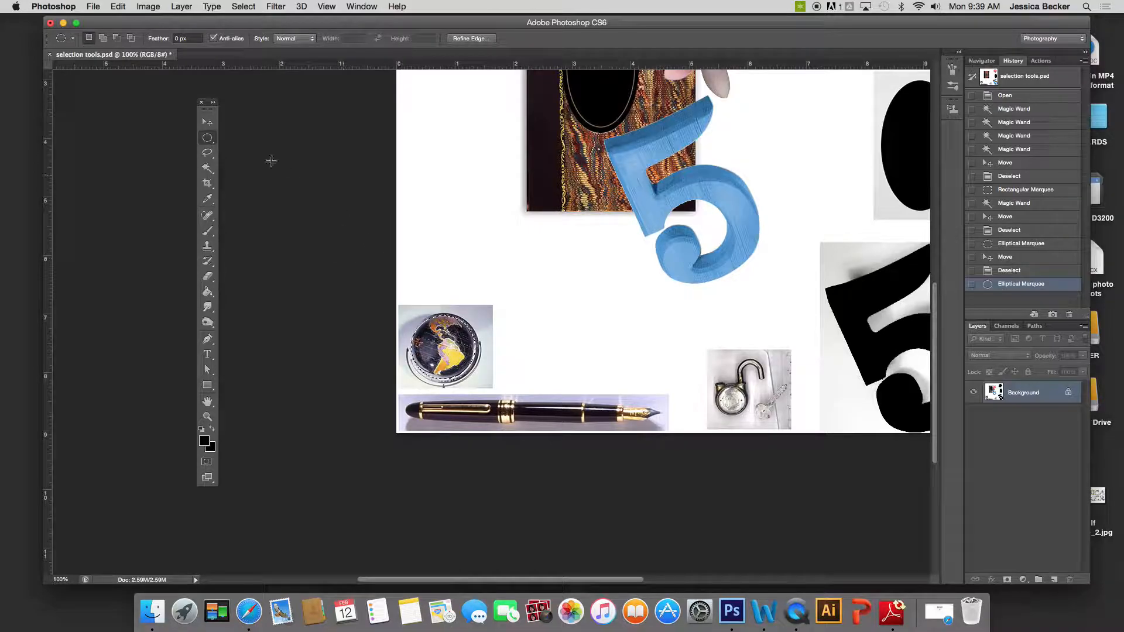
pyautogui.click(208, 122)
pyautogui.moveTo(443, 355); pyautogui.dragTo(452, 243)
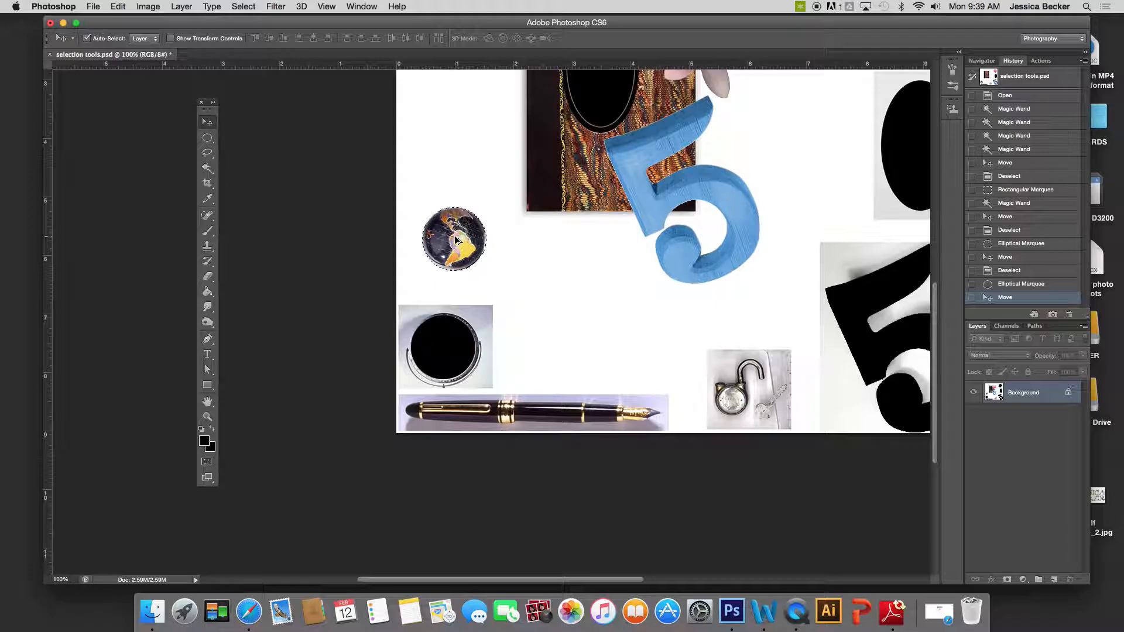
pyautogui.moveTo(455, 238); pyautogui.dragTo(565, 170)
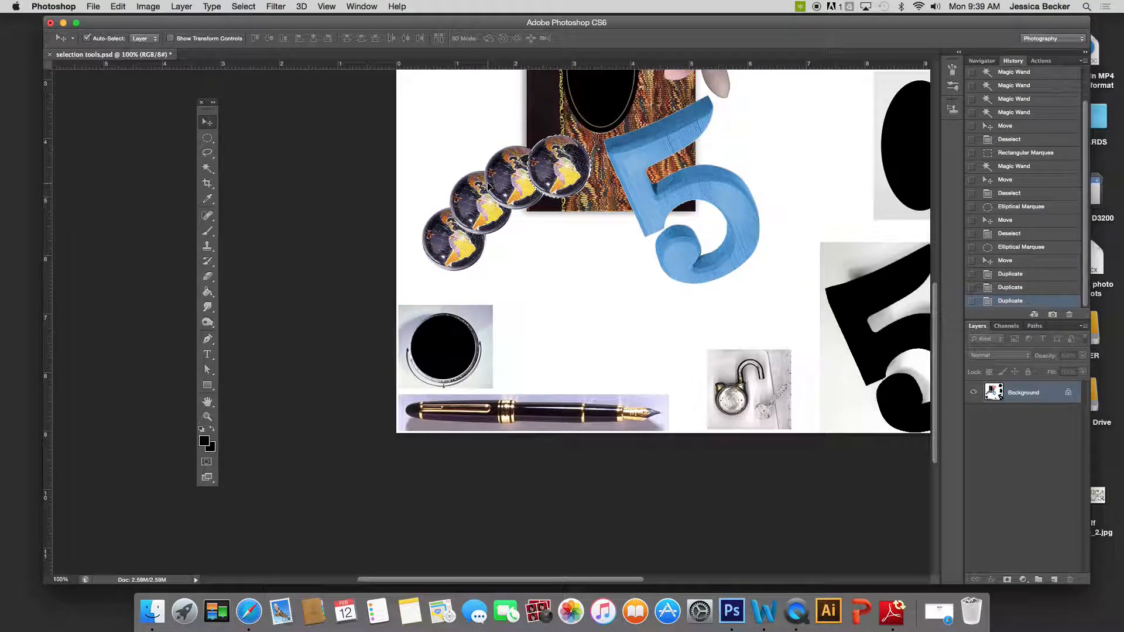
pyautogui.press('super+d')
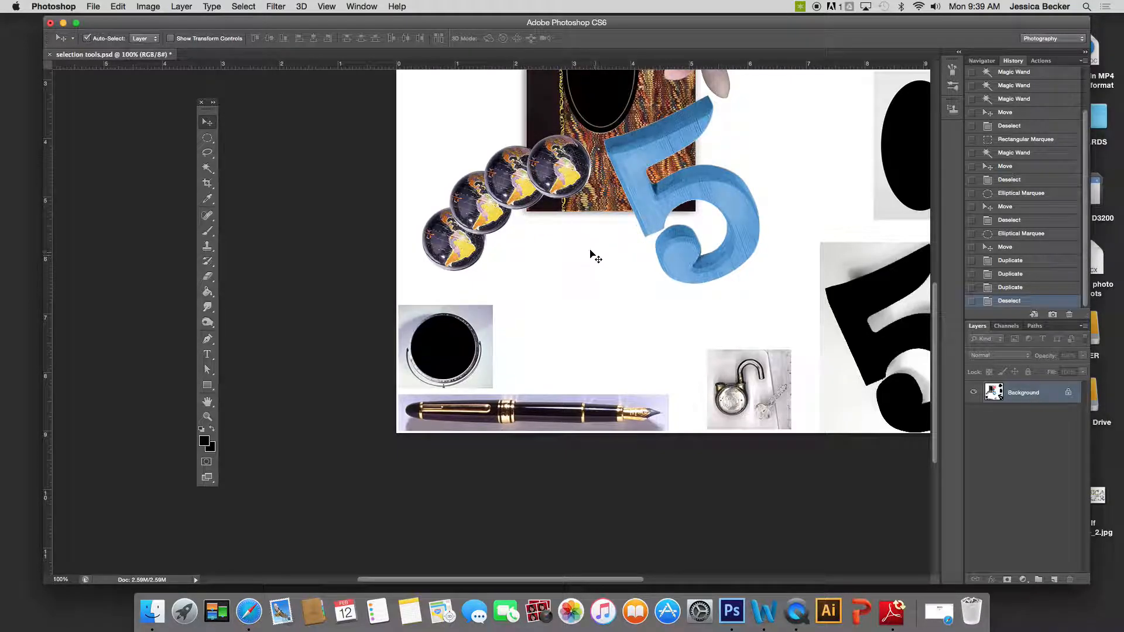
# Select the fountain pen by tracing its outline freehand with the Lasso tool
pyautogui.click(206, 154)
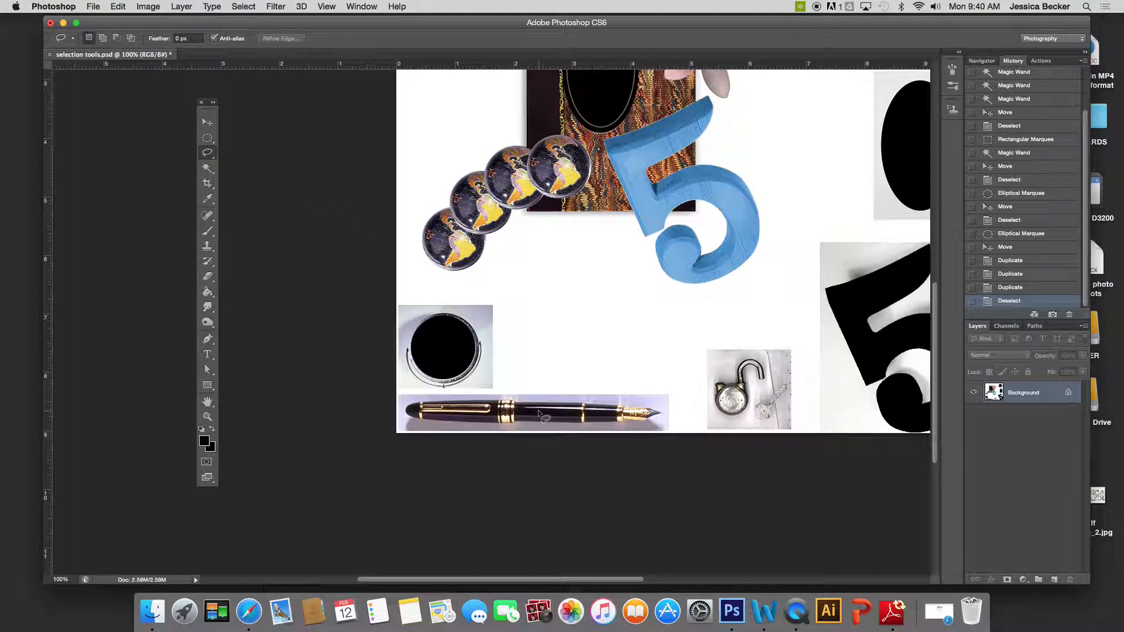
pyautogui.press('super+plus')
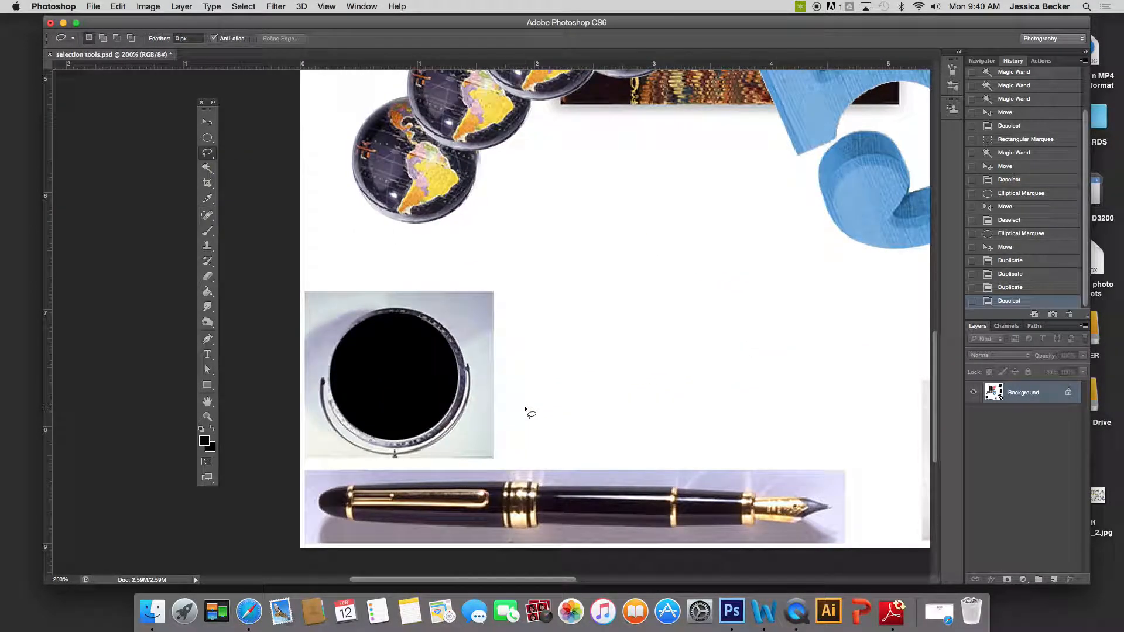
pyautogui.moveTo(532, 505); pyautogui.dragTo(518, 389)
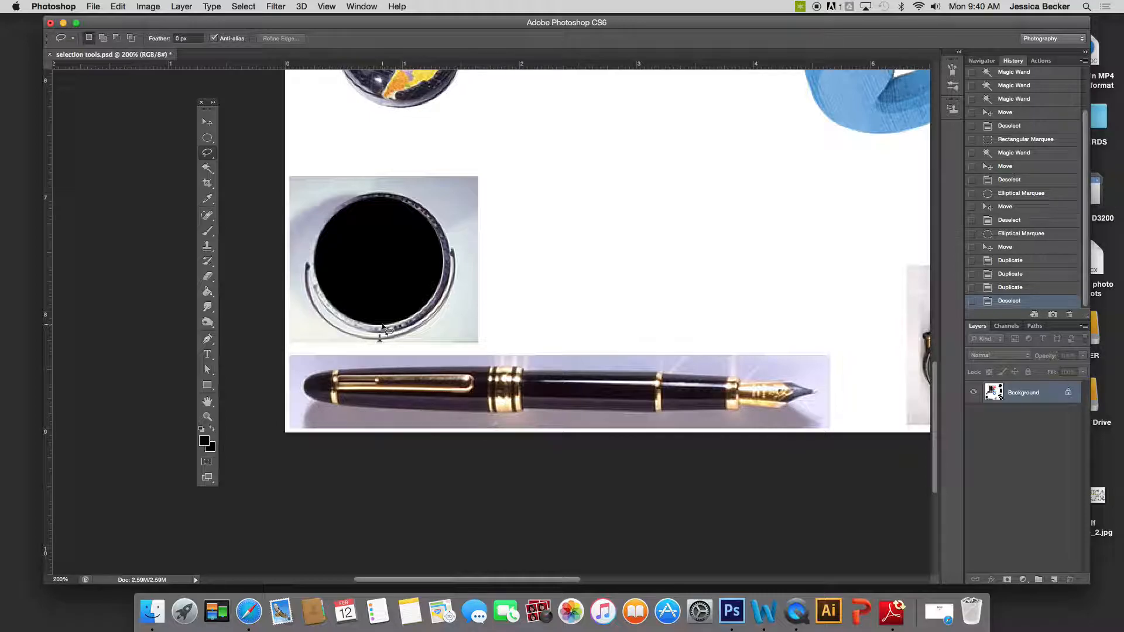
pyautogui.click(207, 153)
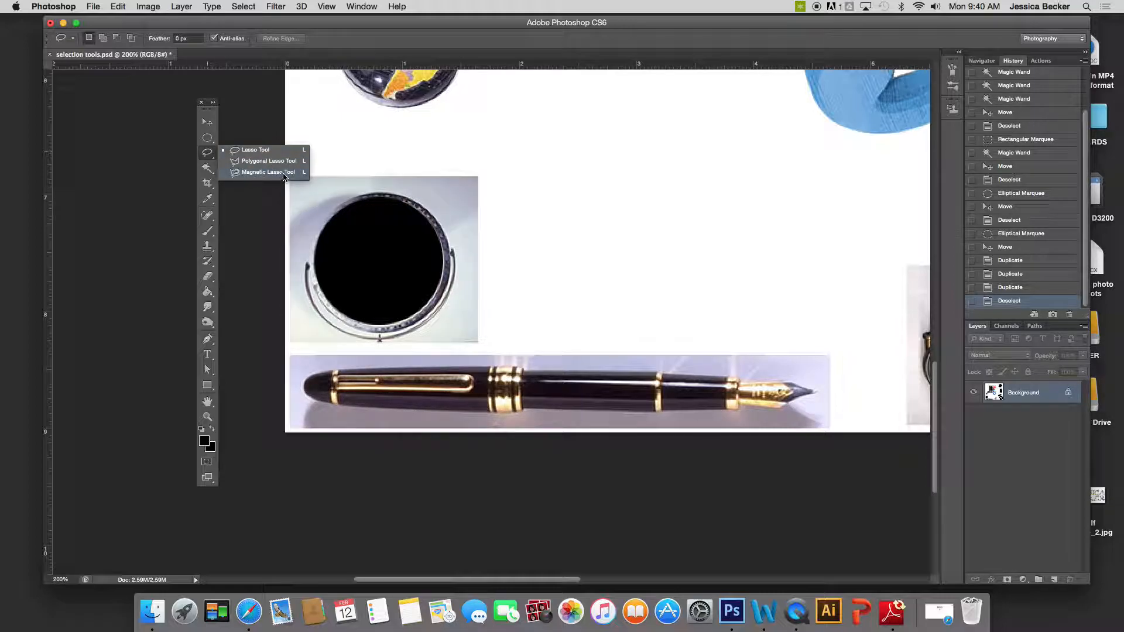
pyautogui.click(247, 152)
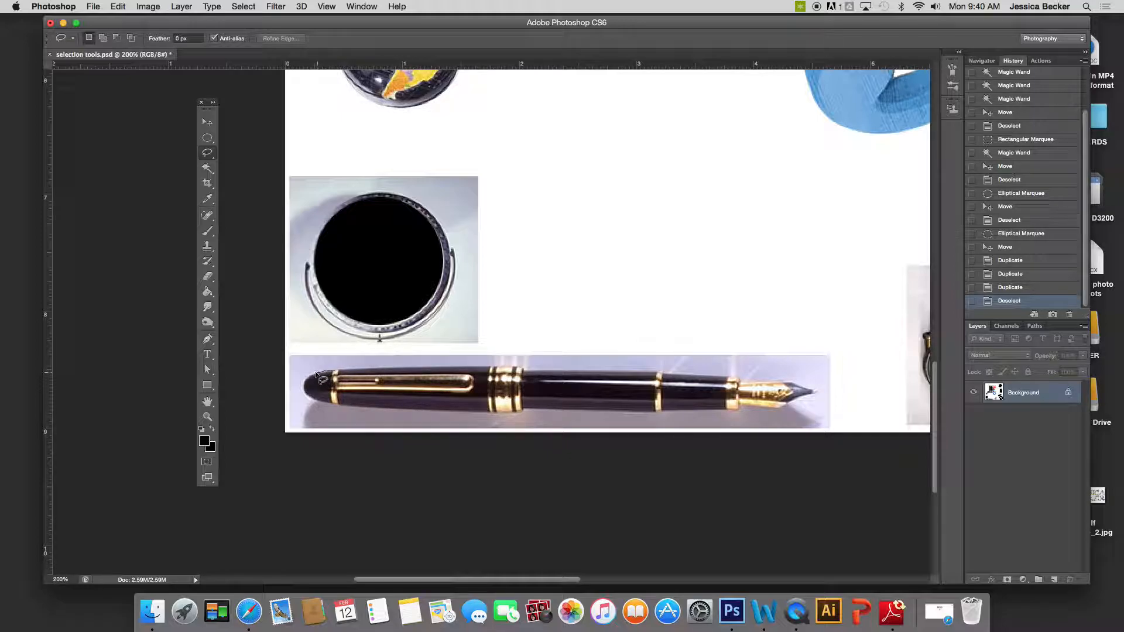
pyautogui.moveTo(304, 381)
pyautogui.mouseDown()
pyautogui.moveTo(305, 397)
pyautogui.moveTo(328, 406)
pyautogui.mouseUp()
pyautogui.moveTo(372, 410)
pyautogui.mouseDown()
pyautogui.moveTo(488, 415)
pyautogui.moveTo(493, 428)
pyautogui.moveTo(497, 414)
pyautogui.moveTo(496, 433)
pyautogui.moveTo(507, 412)
pyautogui.moveTo(494, 435)
pyautogui.moveTo(491, 410)
pyautogui.moveTo(781, 412)
pyautogui.moveTo(819, 394)
pyautogui.moveTo(737, 380)
pyautogui.moveTo(334, 371)
pyautogui.mouseUp()
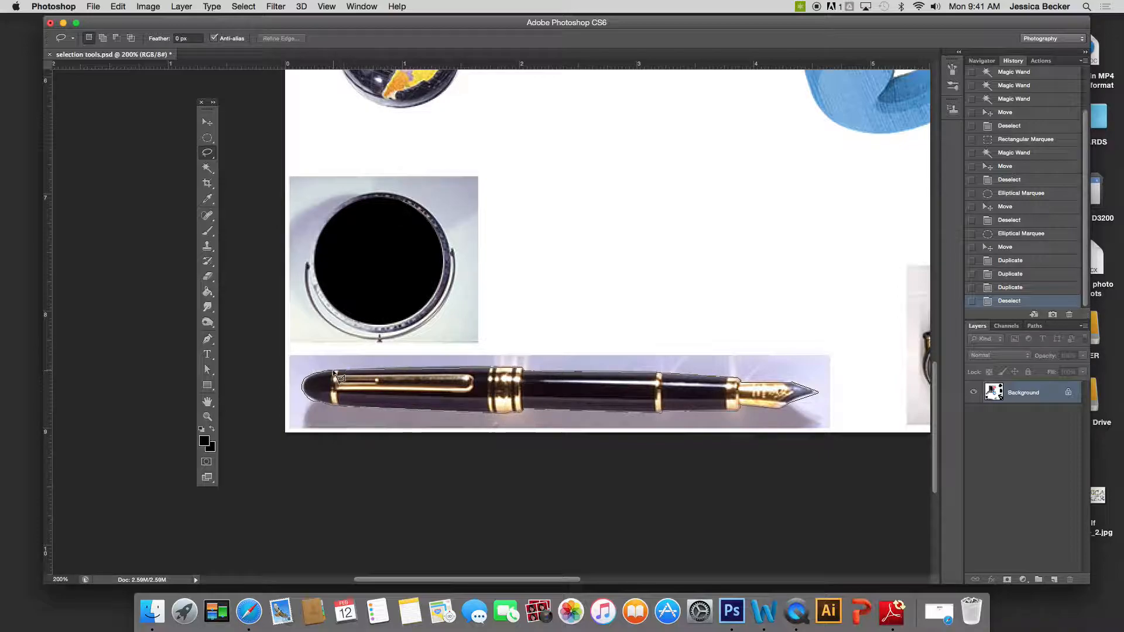
pyautogui.moveTo(334, 371); pyautogui.dragTo(335, 372)
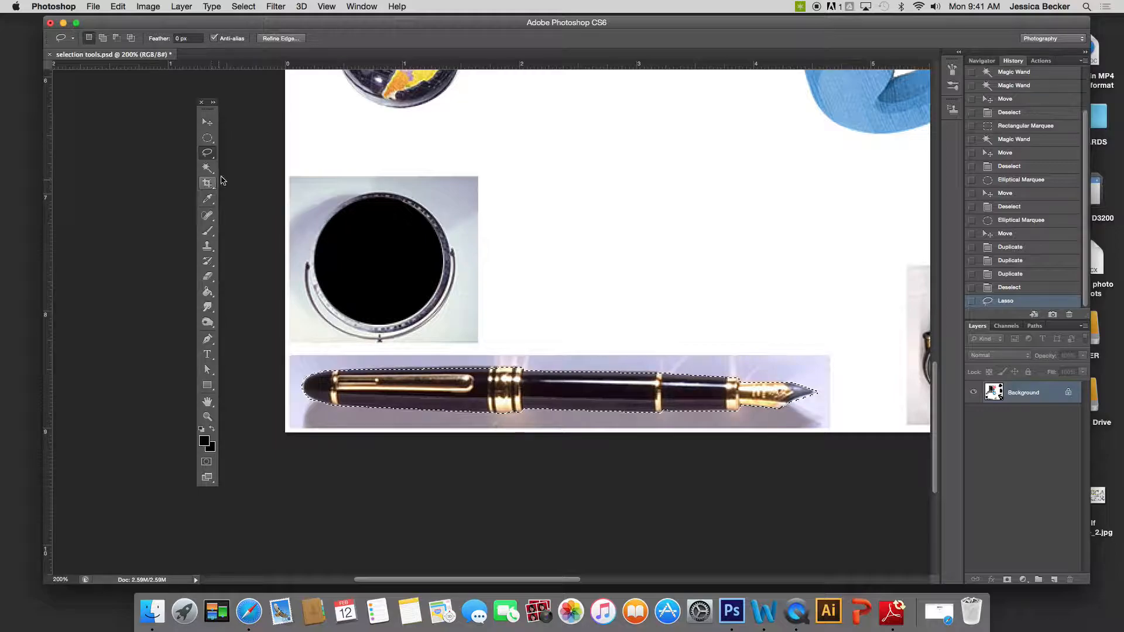
# Move the selected pen out of its photo to the white area just above the book
pyautogui.click(207, 121)
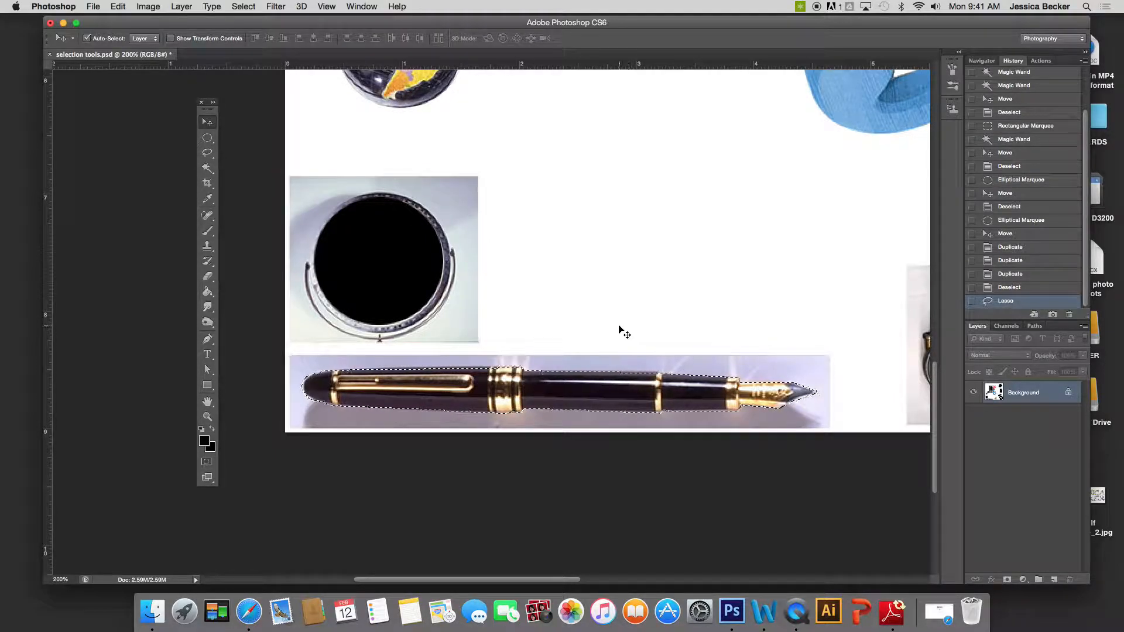
pyautogui.moveTo(519, 398)
pyautogui.mouseDown()
pyautogui.moveTo(656, 250)
pyautogui.moveTo(655, 205)
pyautogui.mouseUp()
pyautogui.press('super+minus')
pyautogui.press('super+minus')
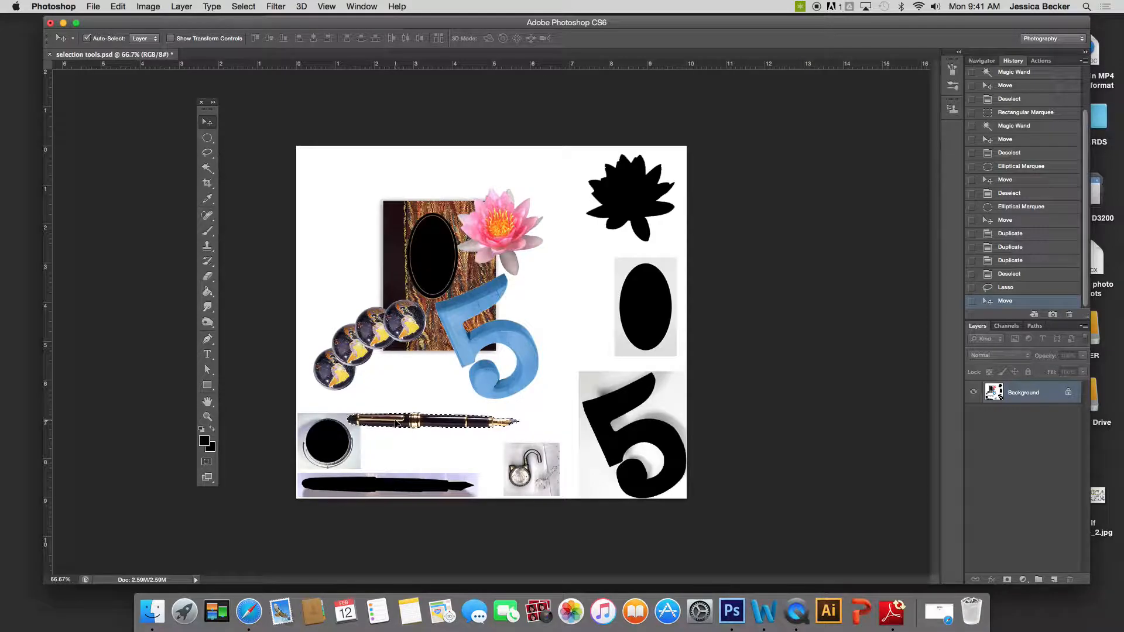
pyautogui.moveTo(384, 420); pyautogui.dragTo(350, 187)
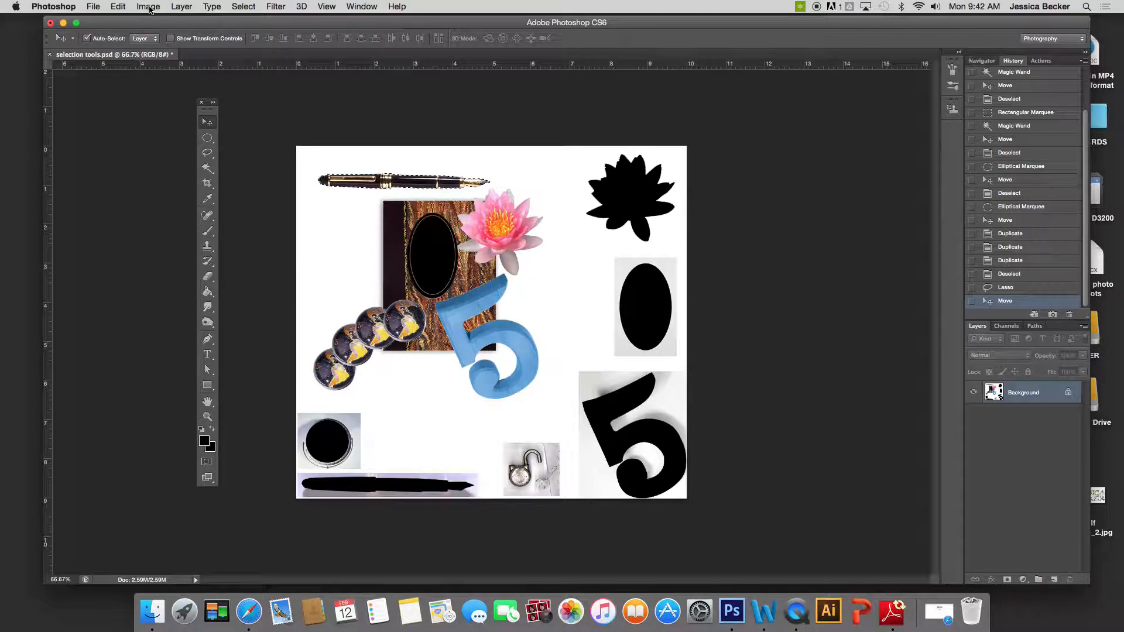
# Rotate the pen about 35° counterclockwise, place it diagonally across the book's upper left corner, and deselect it
pyautogui.click(117, 7)
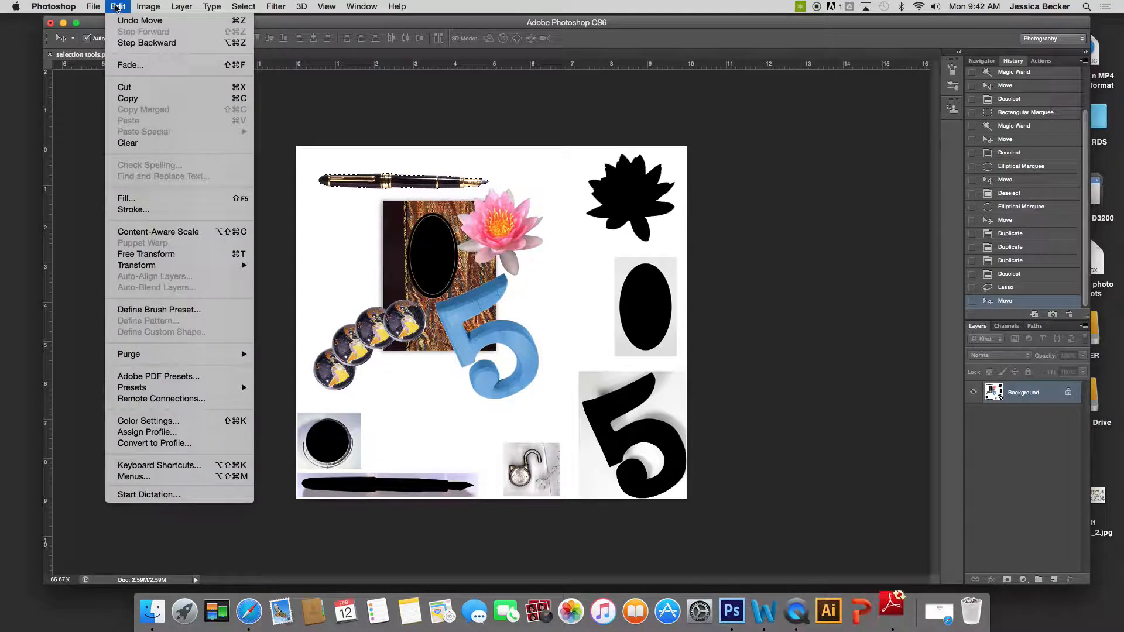
pyautogui.moveTo(141, 267)
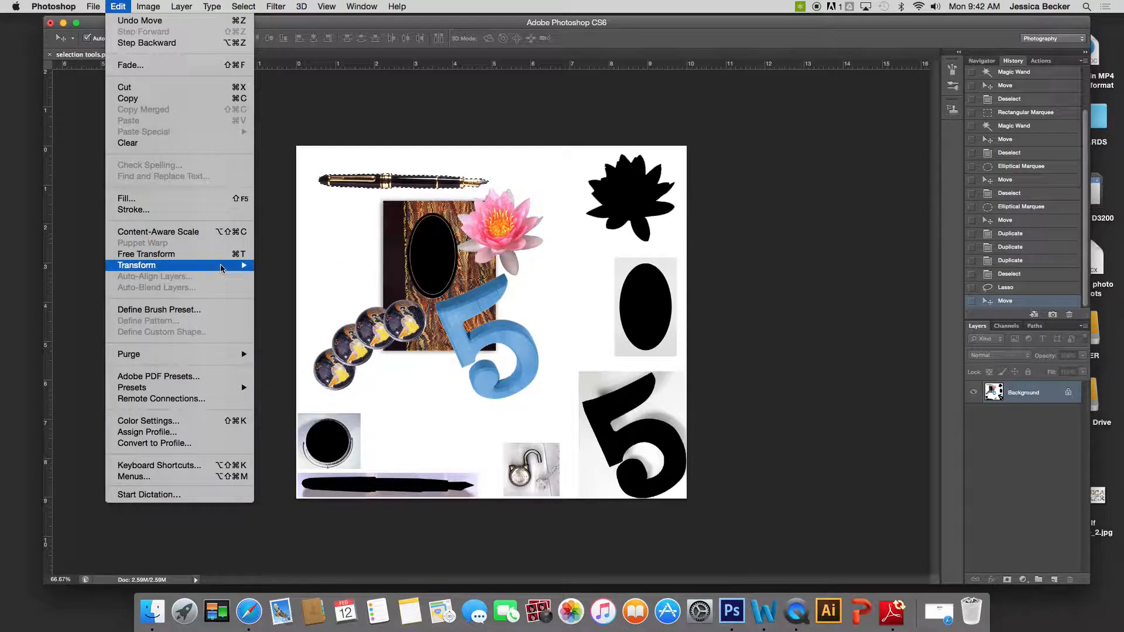
pyautogui.click(285, 299)
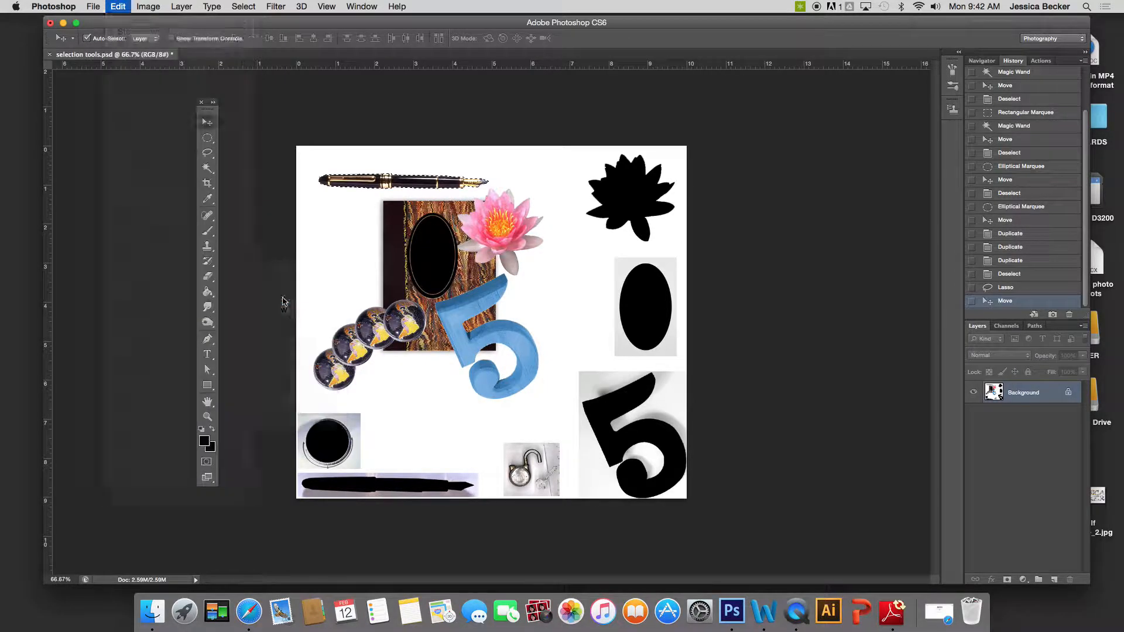
pyautogui.moveTo(294, 150); pyautogui.dragTo(364, 248)
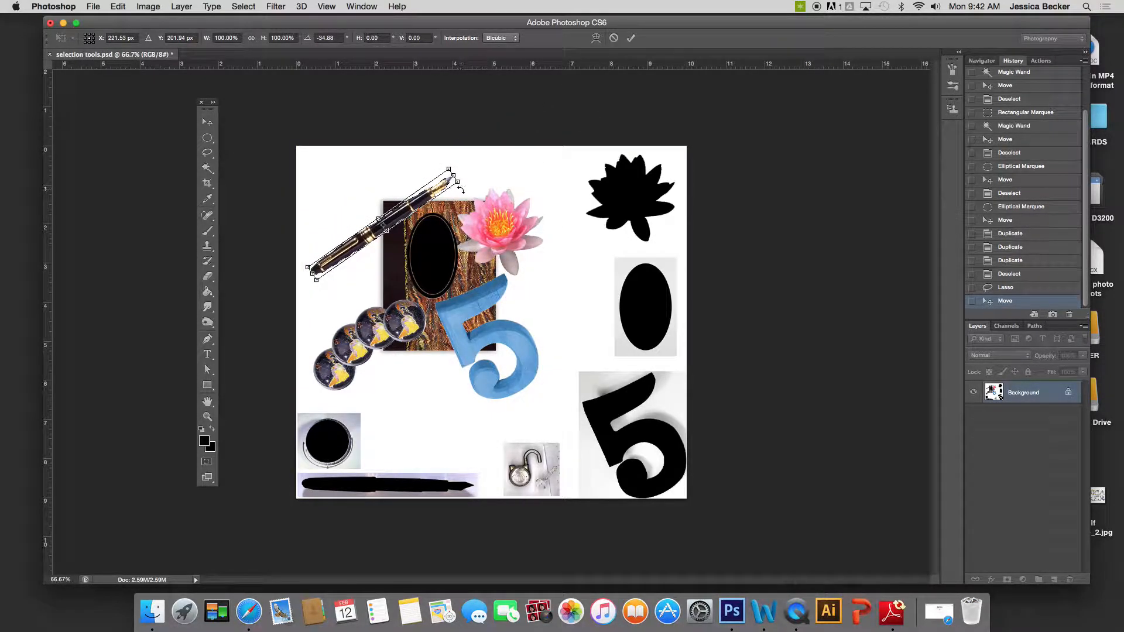
pyautogui.click(631, 39)
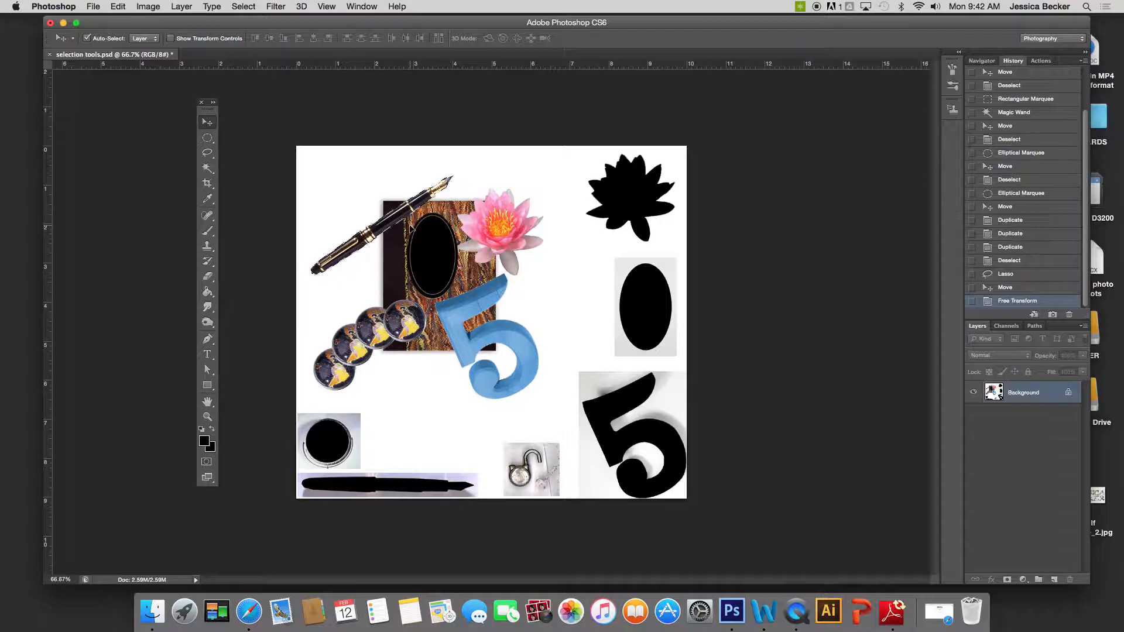
pyautogui.press('super+d')
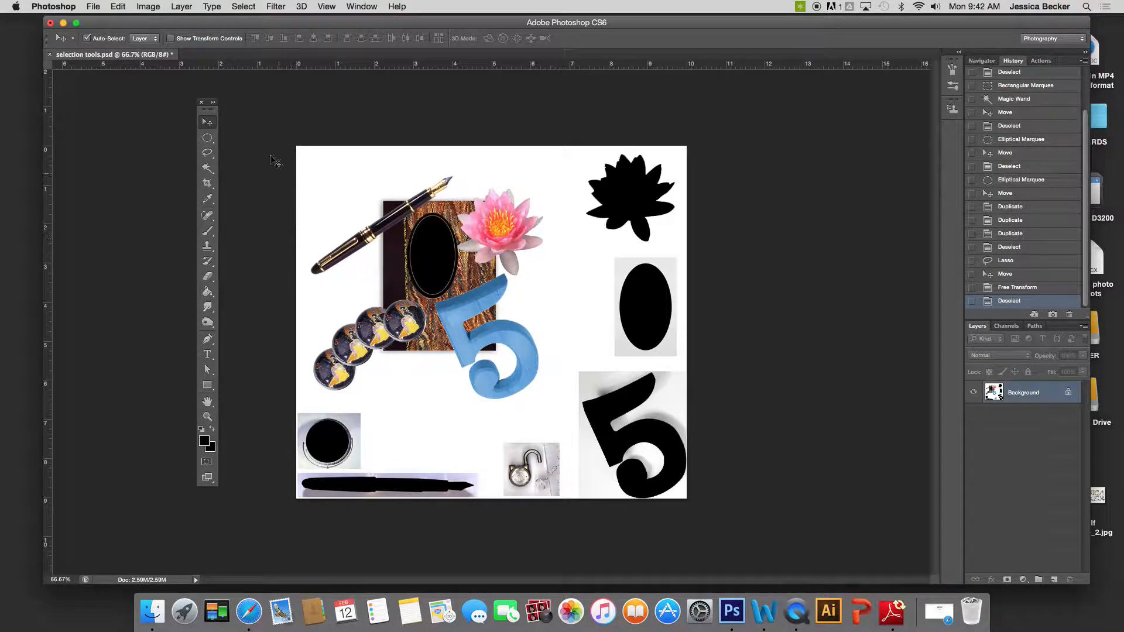
# Select the open padlock, including its shackle, by tracing its edge with the Magnetic Lasso tool
pyautogui.click(208, 153)
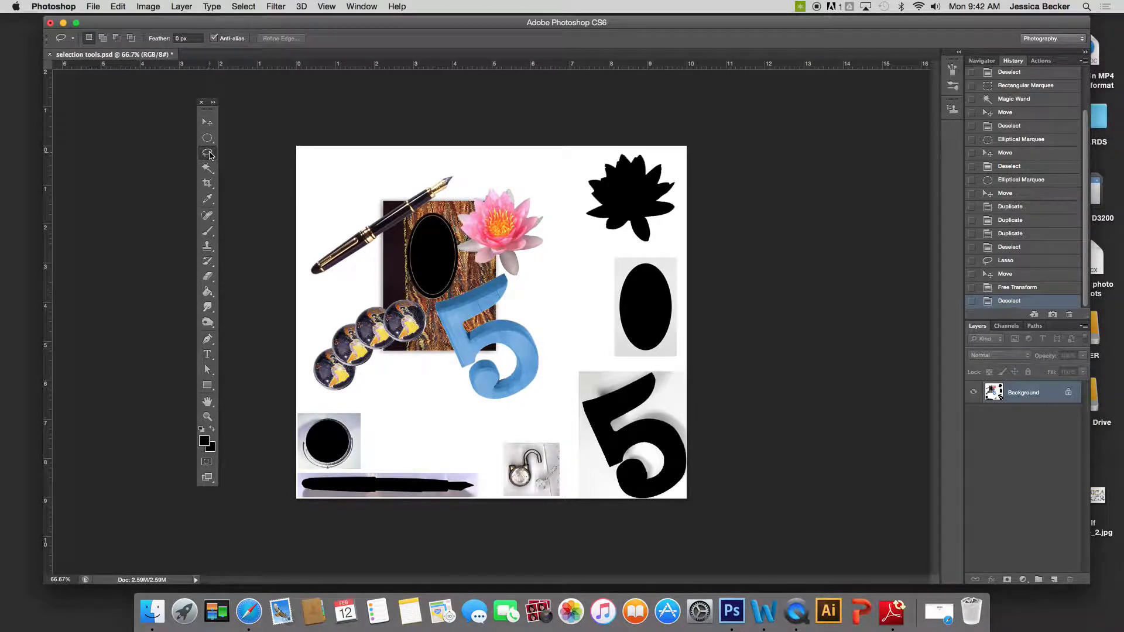
pyautogui.click(208, 154)
pyautogui.click(255, 173)
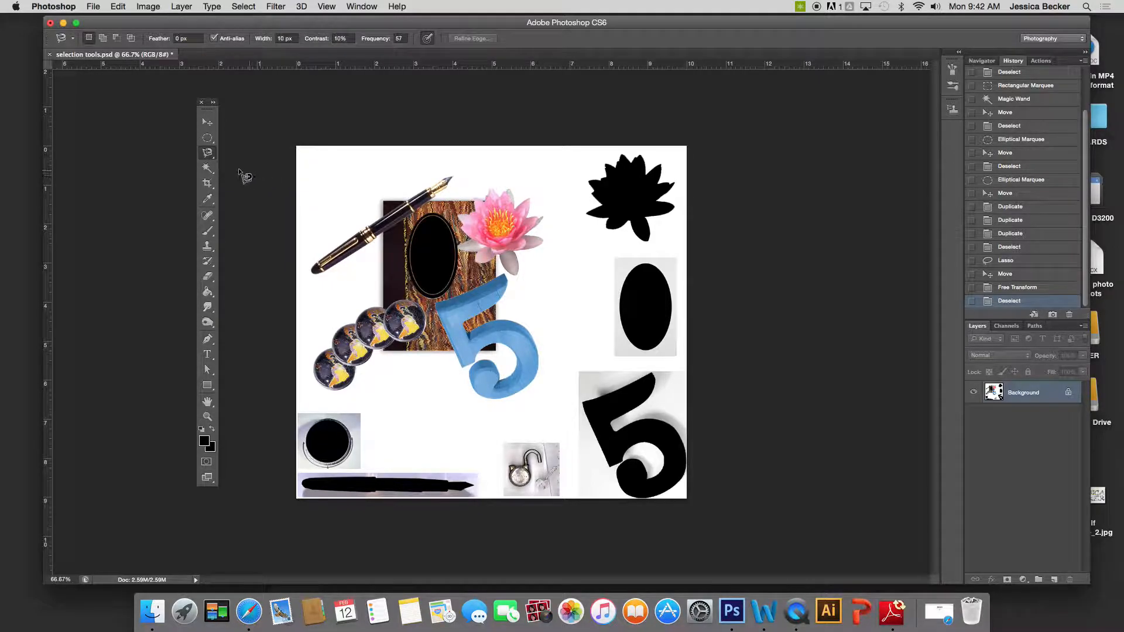
pyautogui.press('super+equal')
pyautogui.press('super+equal')
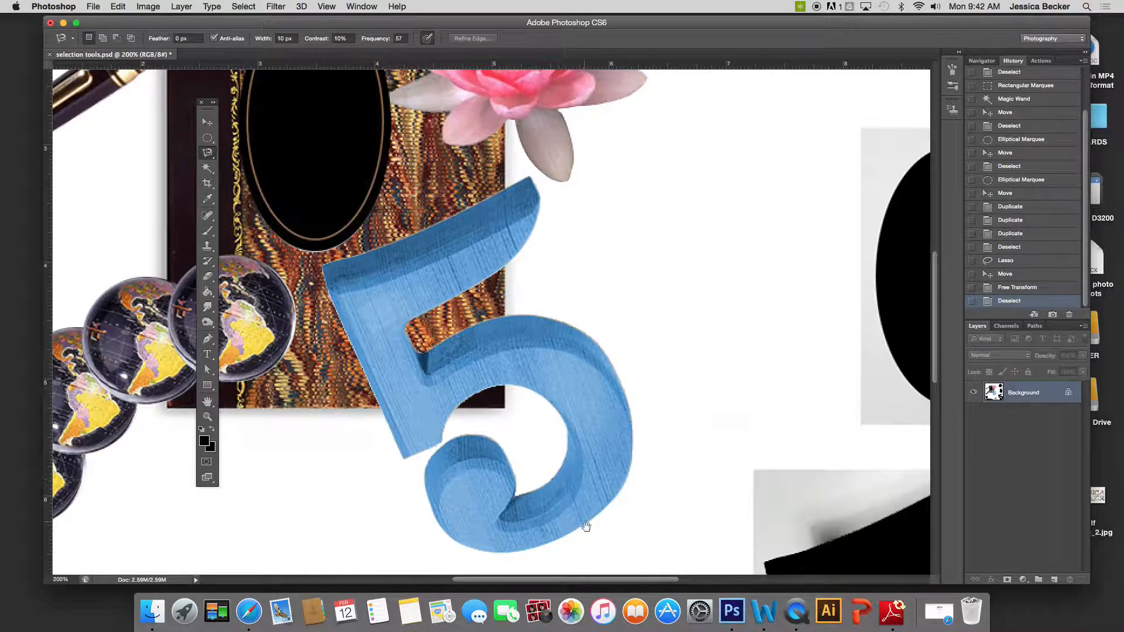
pyautogui.scroll(-10, 547, 464)
pyautogui.scroll(-2, 624, 383)
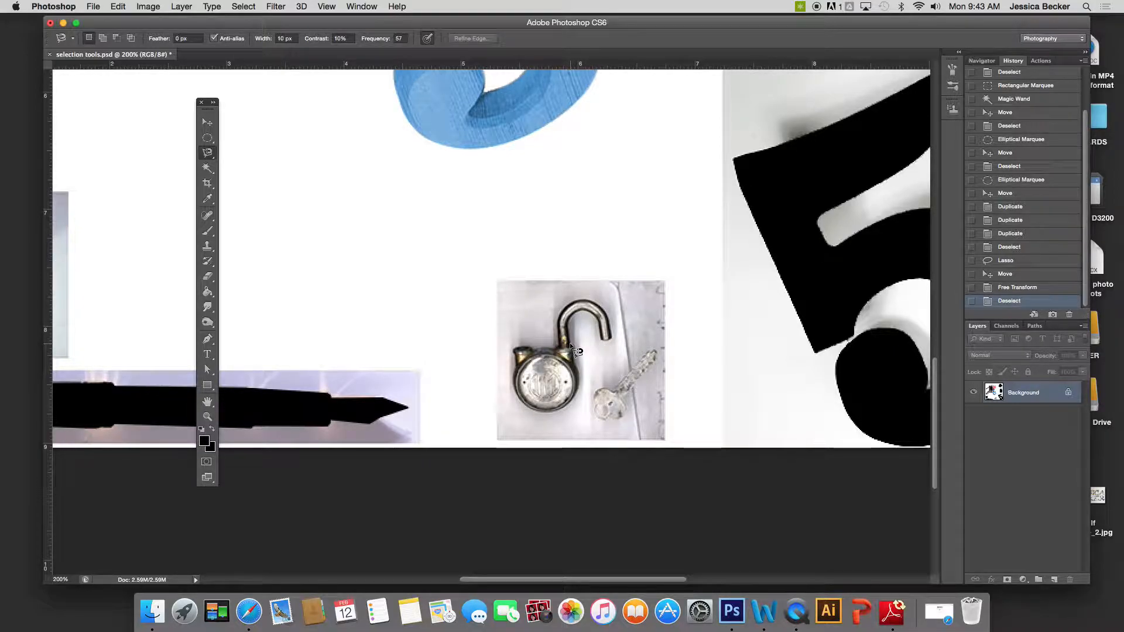
pyautogui.click(579, 312)
pyautogui.click(575, 347)
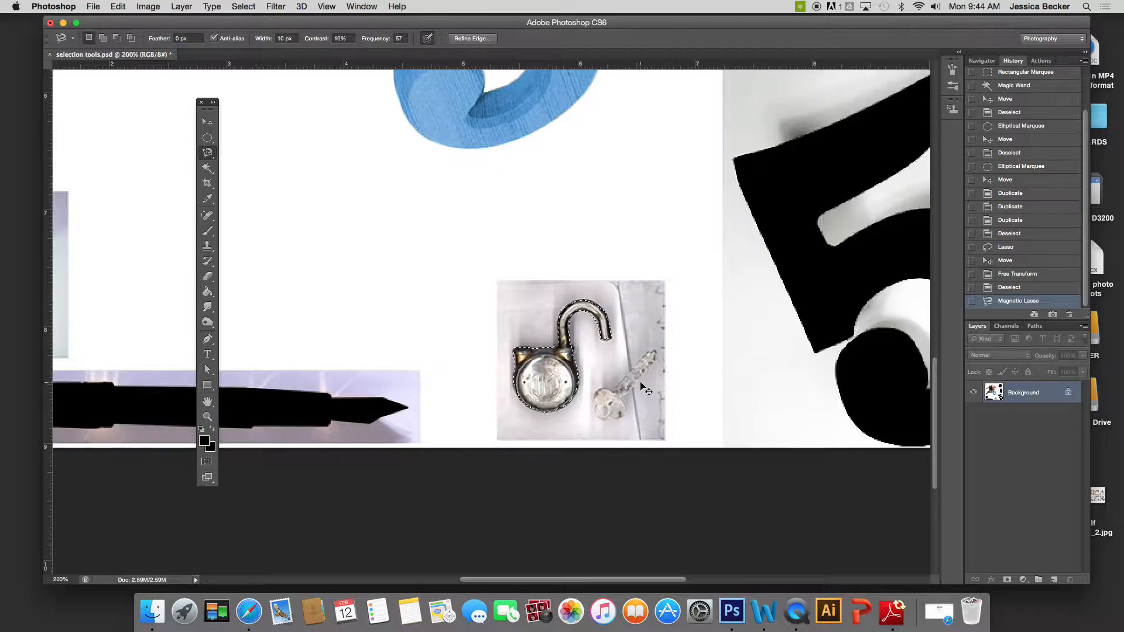
# Move the selected padlock out of its photo to the book's bottom edge, between the round pictures and the blue 5
pyautogui.press('super+minus')
pyautogui.press('super+minus')
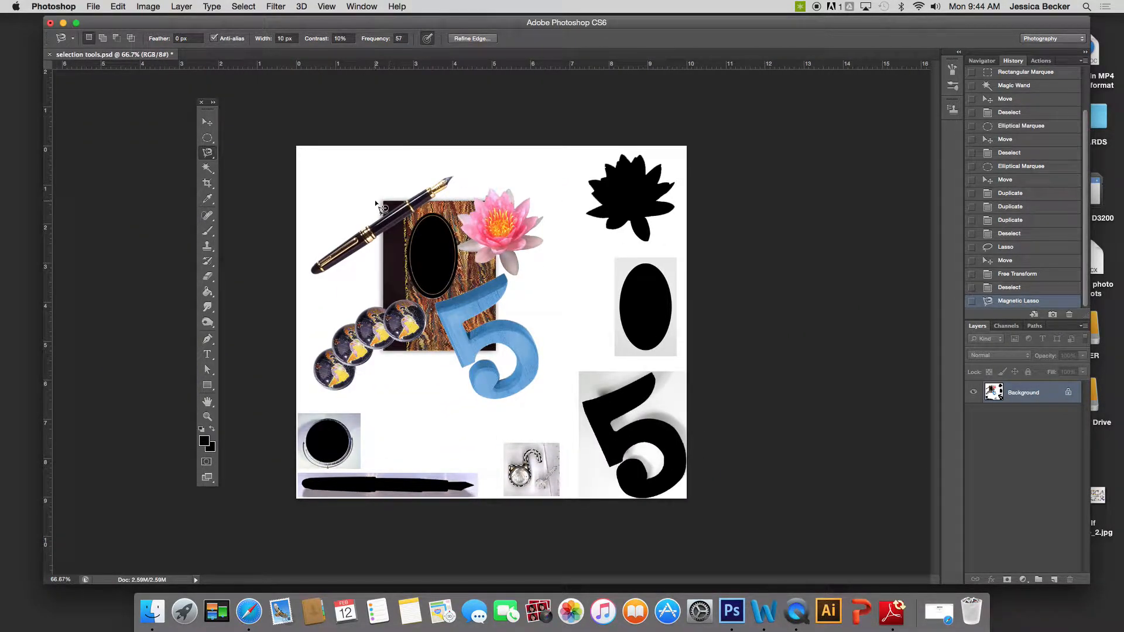
pyautogui.click(207, 121)
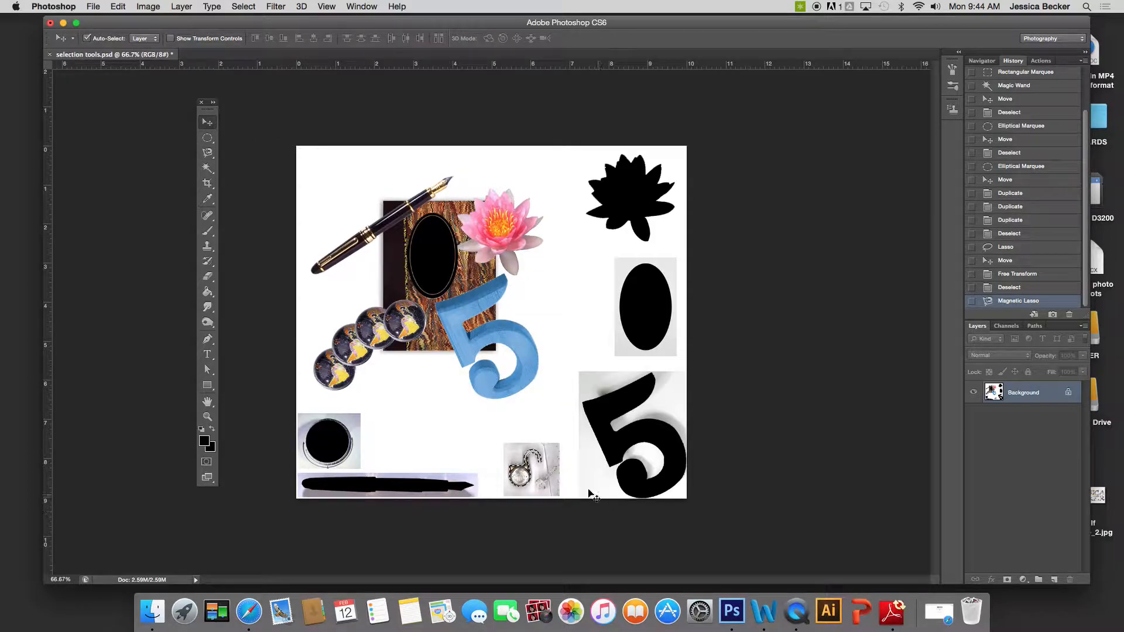
pyautogui.moveTo(520, 467); pyautogui.dragTo(430, 368)
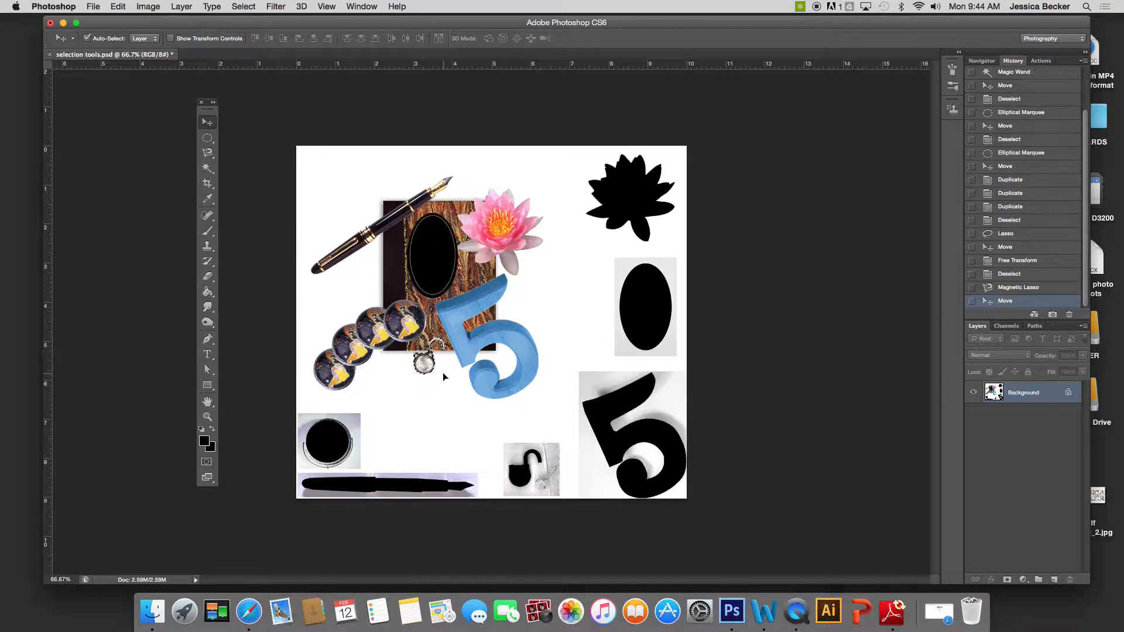
# Scale the padlock up proportionally to about 239% so its shackle overlaps the blue 5, apply the transform, and deselect it
pyautogui.click(115, 7)
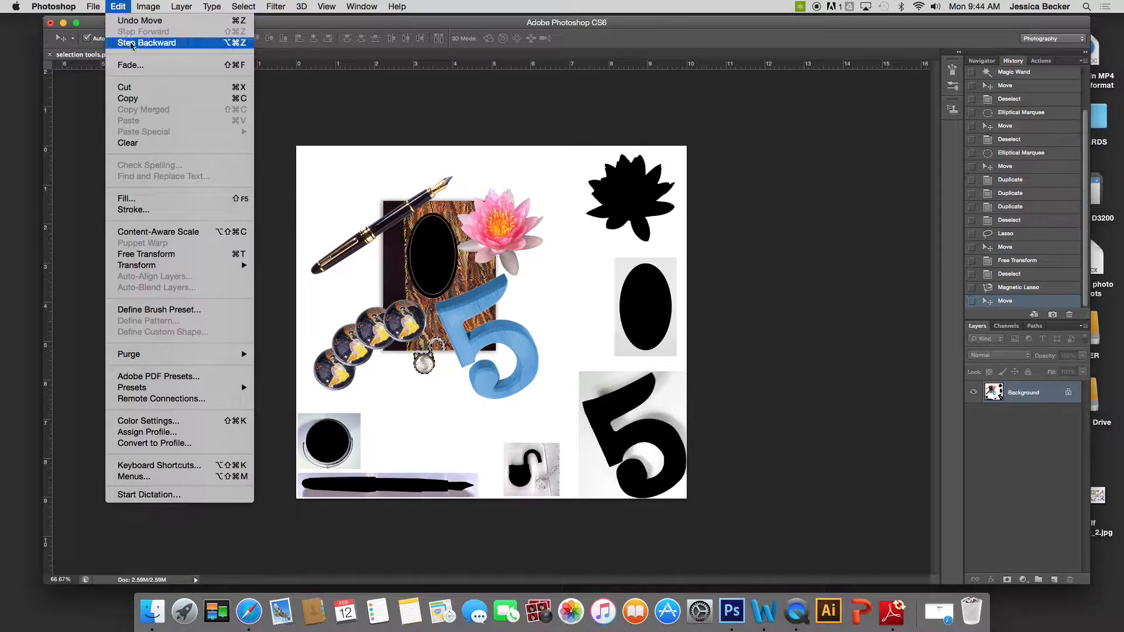
pyautogui.moveTo(144, 267)
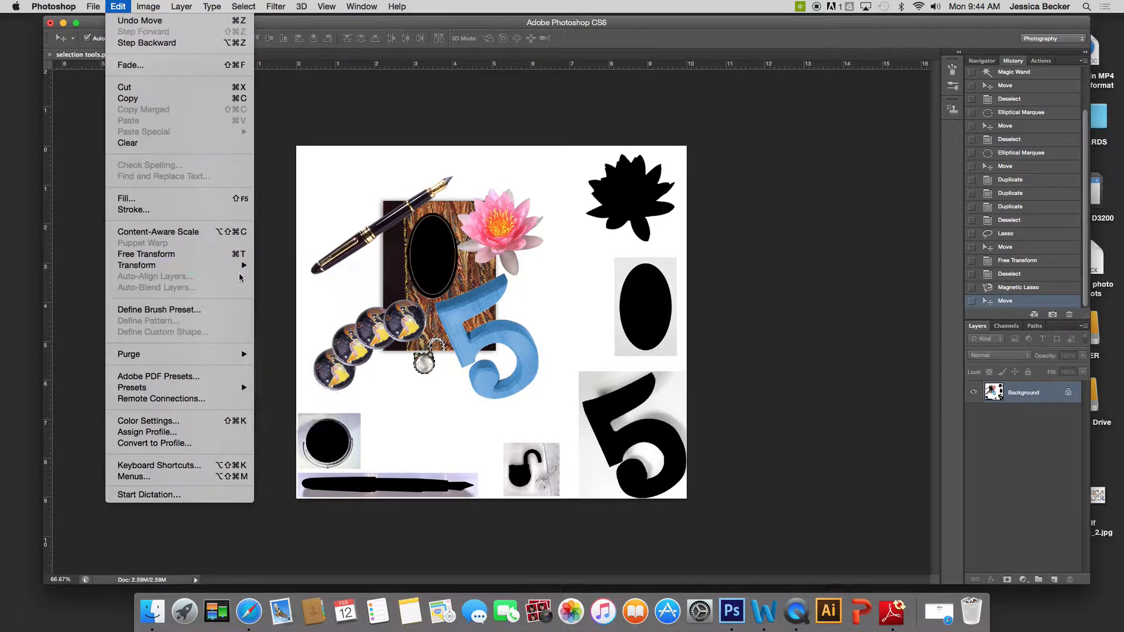
pyautogui.click(283, 291)
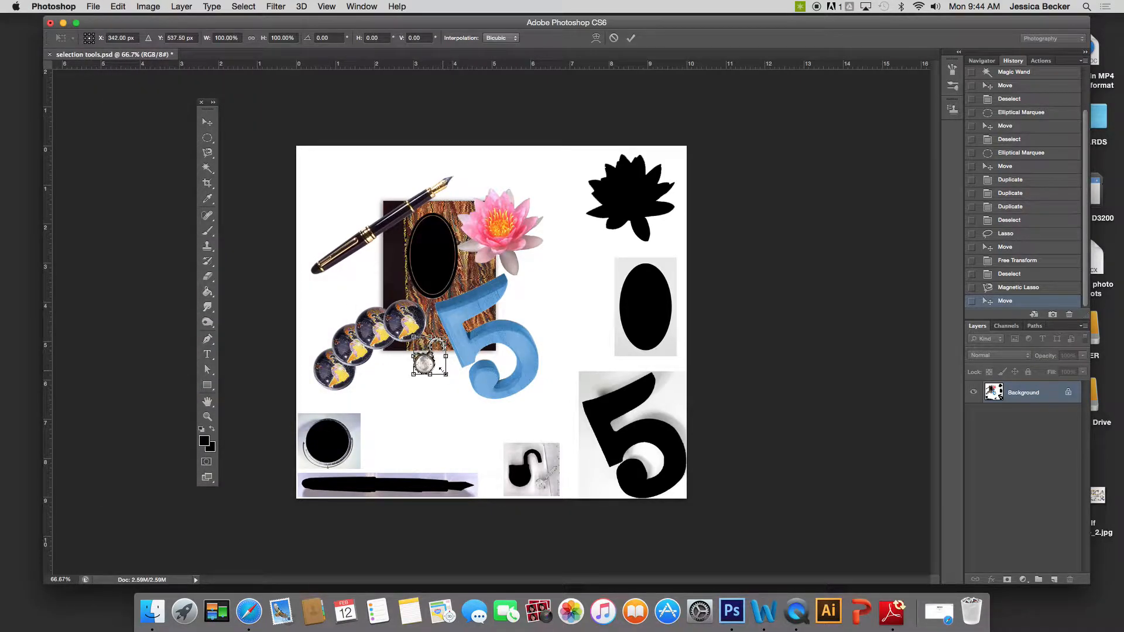
pyautogui.moveTo(442, 370)
pyautogui.mouseDown()
pyautogui.moveTo(468, 404)
pyautogui.moveTo(460, 422)
pyautogui.moveTo(425, 381)
pyautogui.mouseUp()
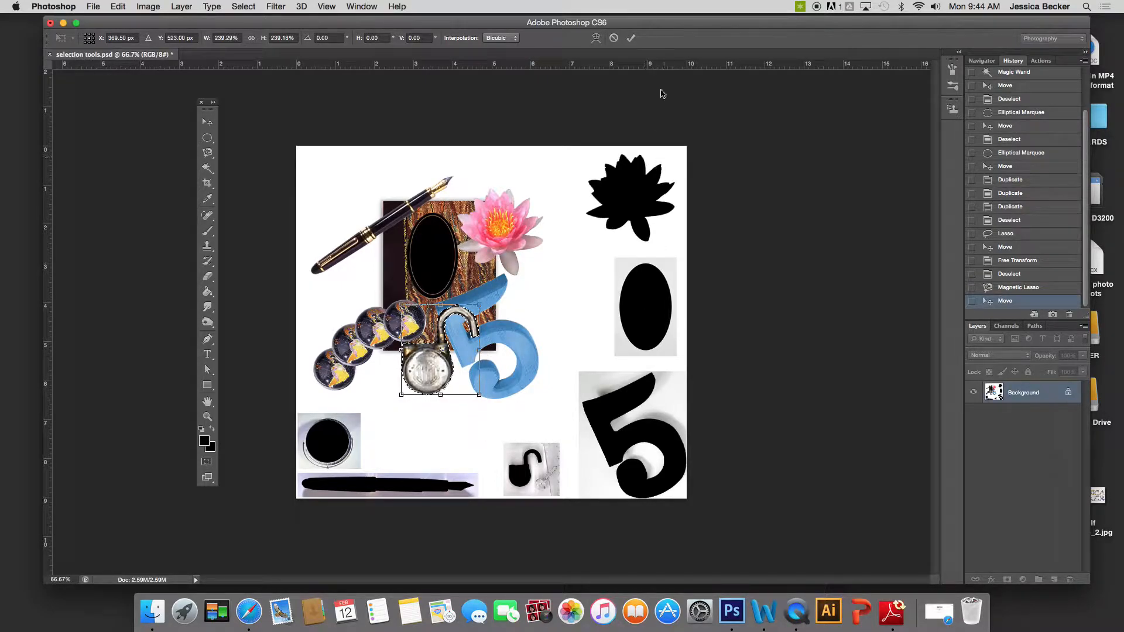
pyautogui.click(631, 38)
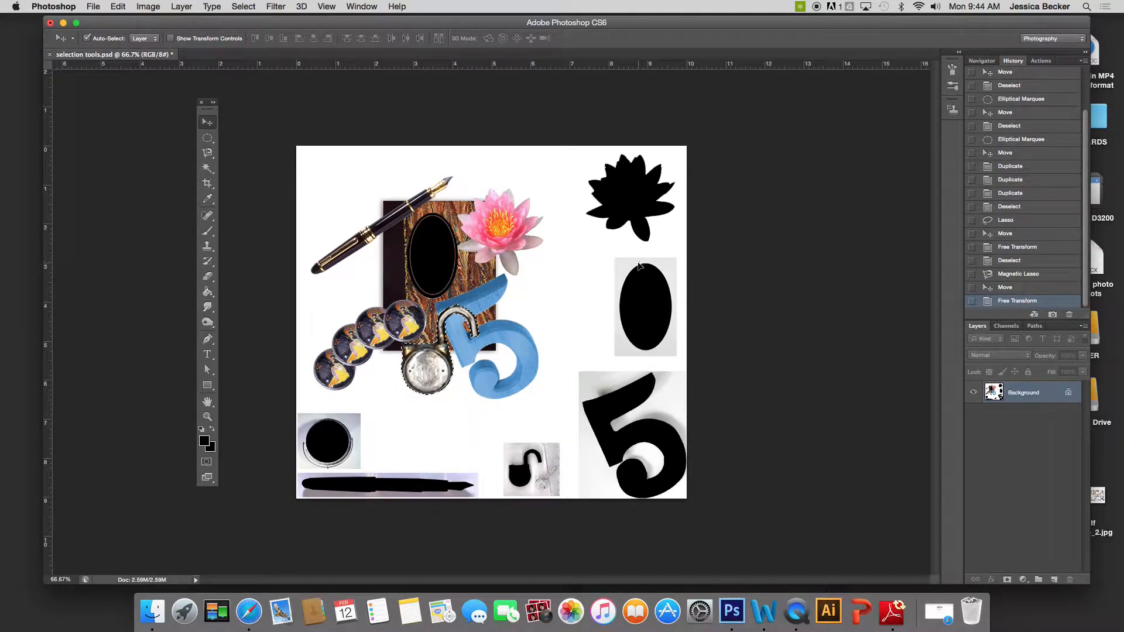
pyautogui.press('super+d')
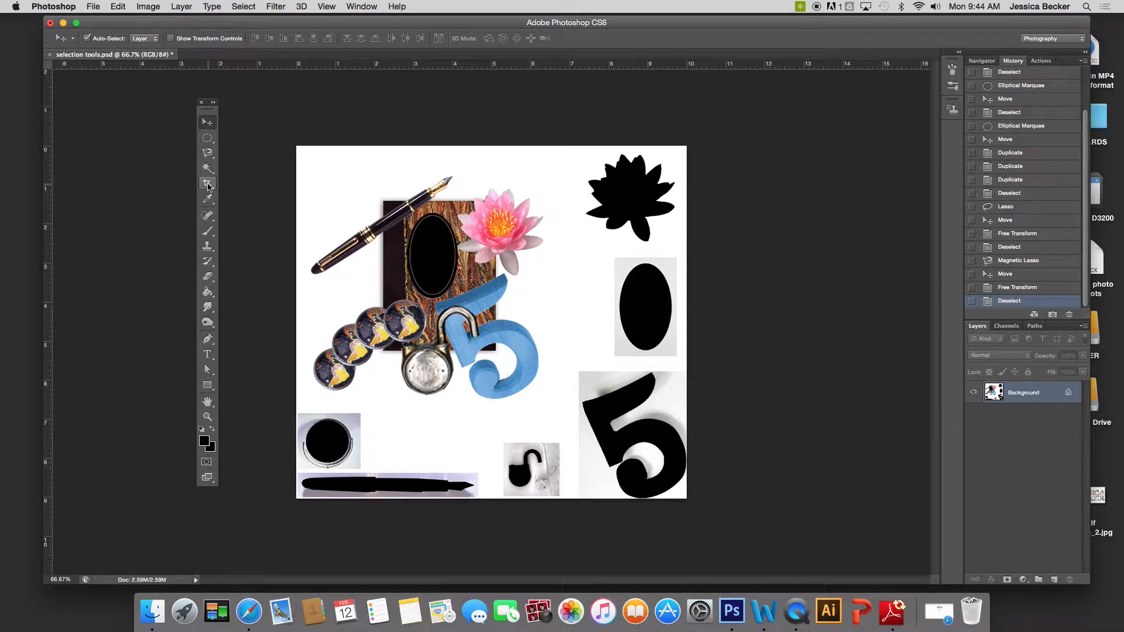
# Crop the image with an unconstrained ratio tightly around the book collage, cutting off the leftover source photos and black cutouts
pyautogui.click(206, 186)
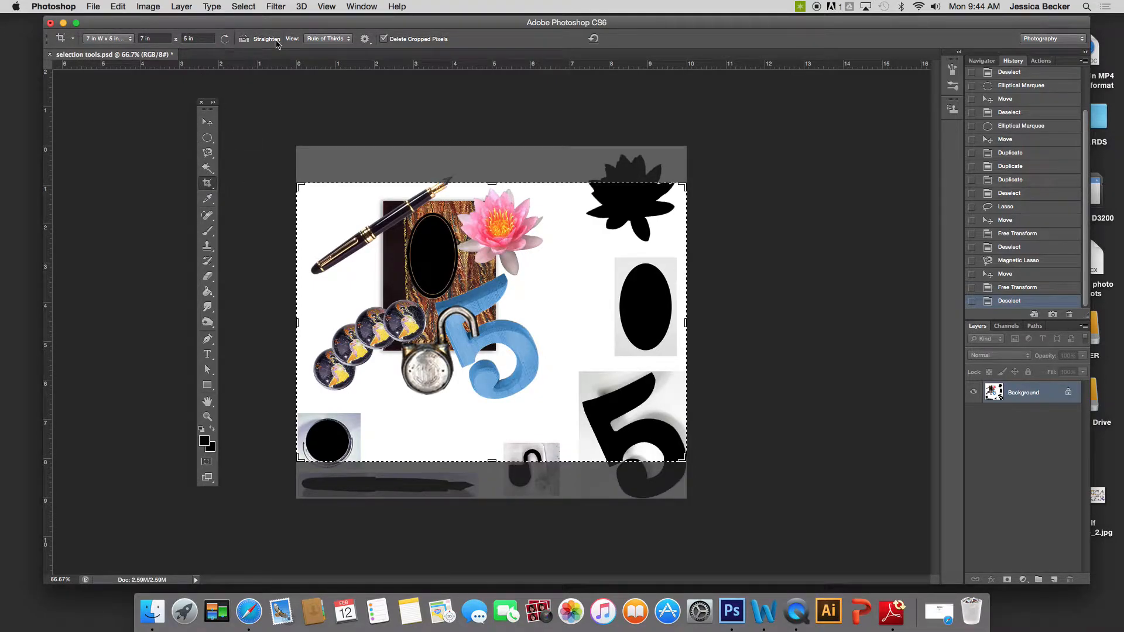
pyautogui.click(119, 39)
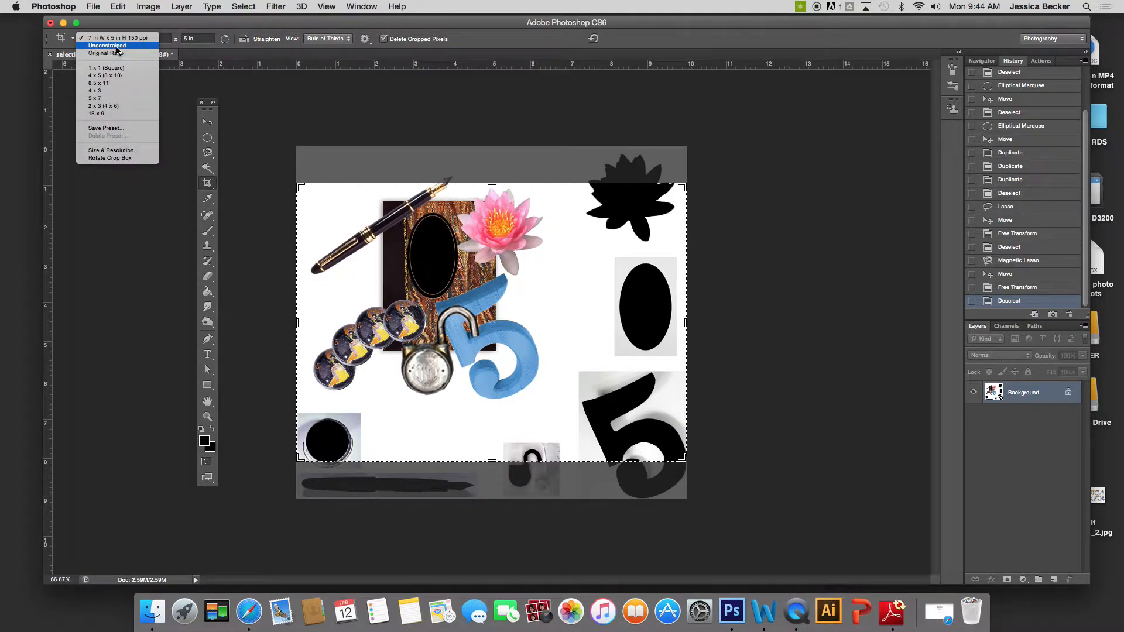
pyautogui.click(118, 47)
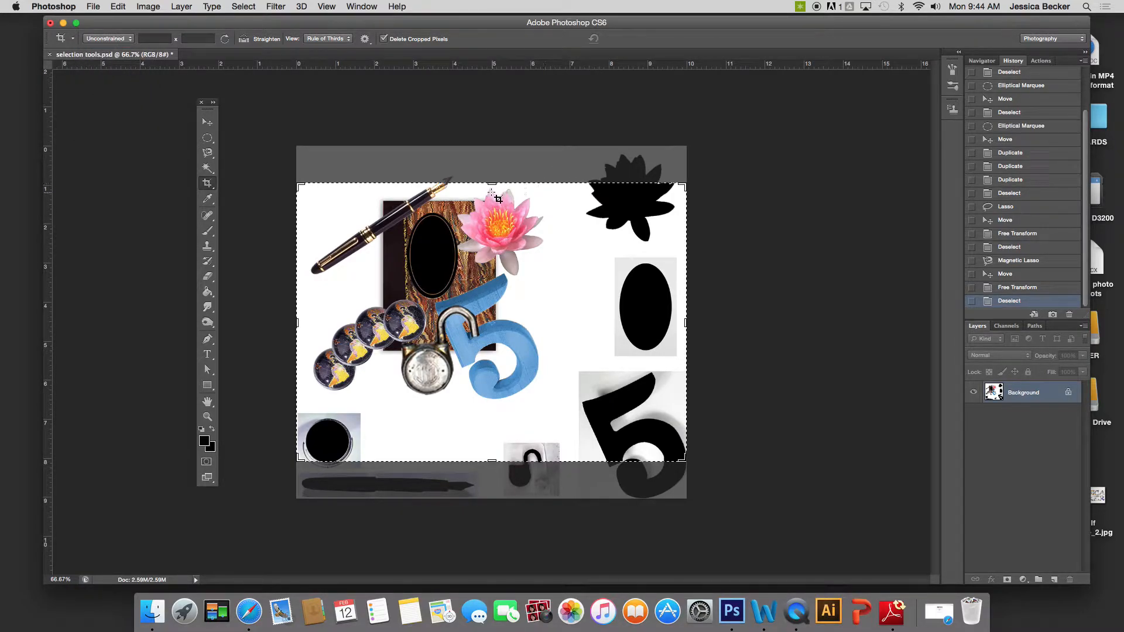
pyautogui.moveTo(491, 183); pyautogui.dragTo(491, 178)
pyautogui.moveTo(683, 323); pyautogui.dragTo(628, 323)
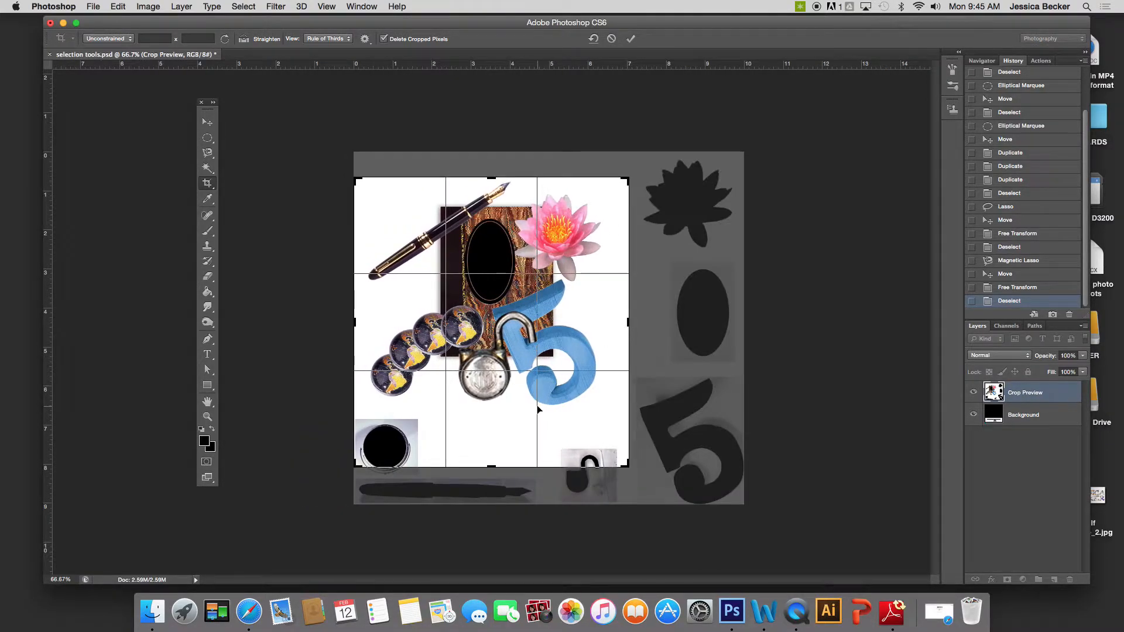
pyautogui.moveTo(493, 465); pyautogui.dragTo(491, 439)
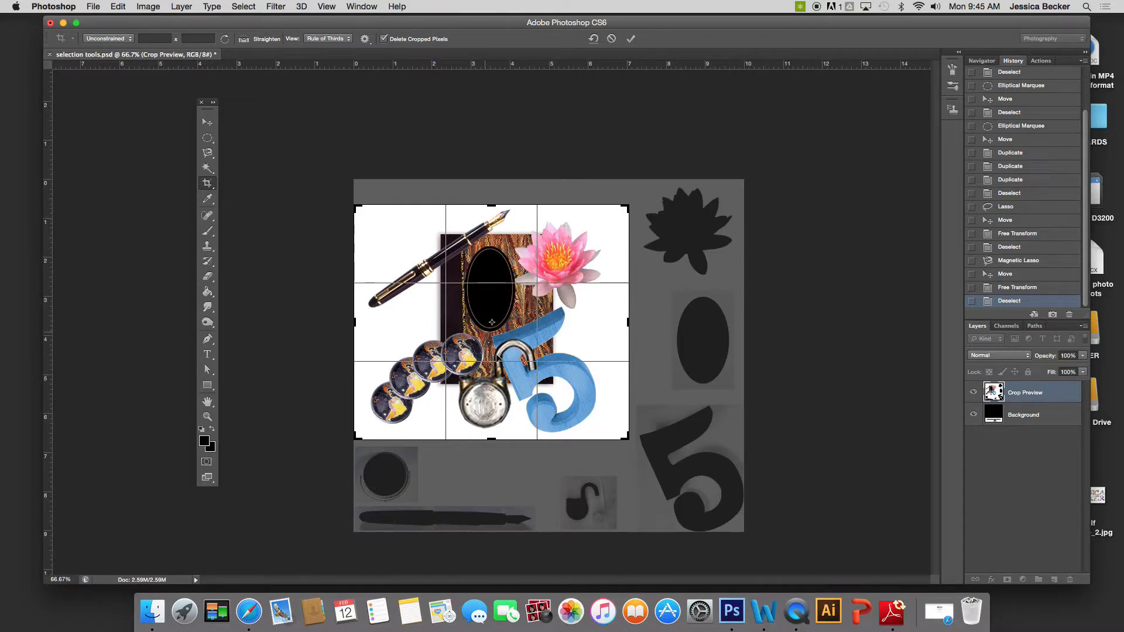
pyautogui.click(631, 39)
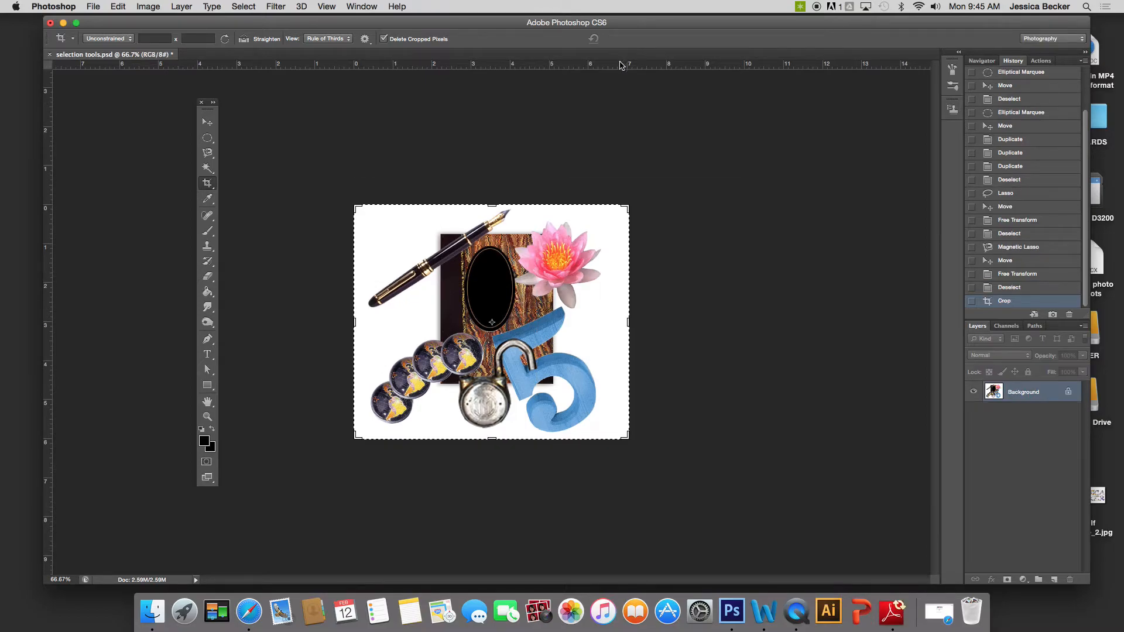